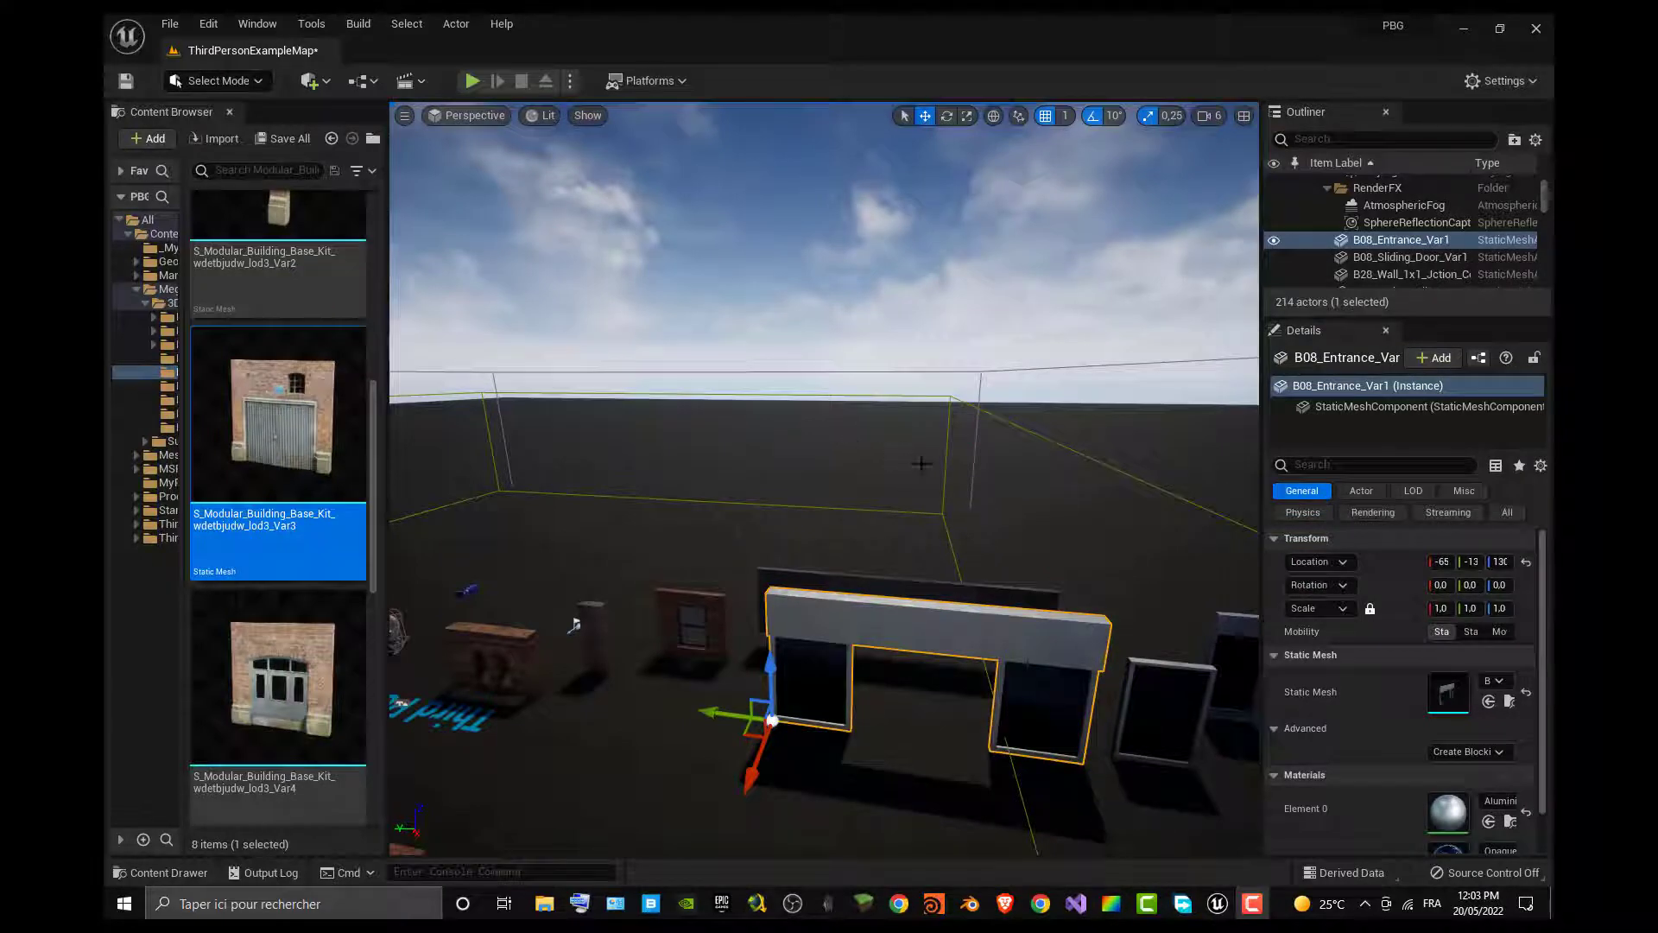
Examine the B08_Entrance_Var1 mesh from several sides, checking its pivot and axis orientation against the neighbouring modular pieces
right_drag(1005, 460, 859, 476)
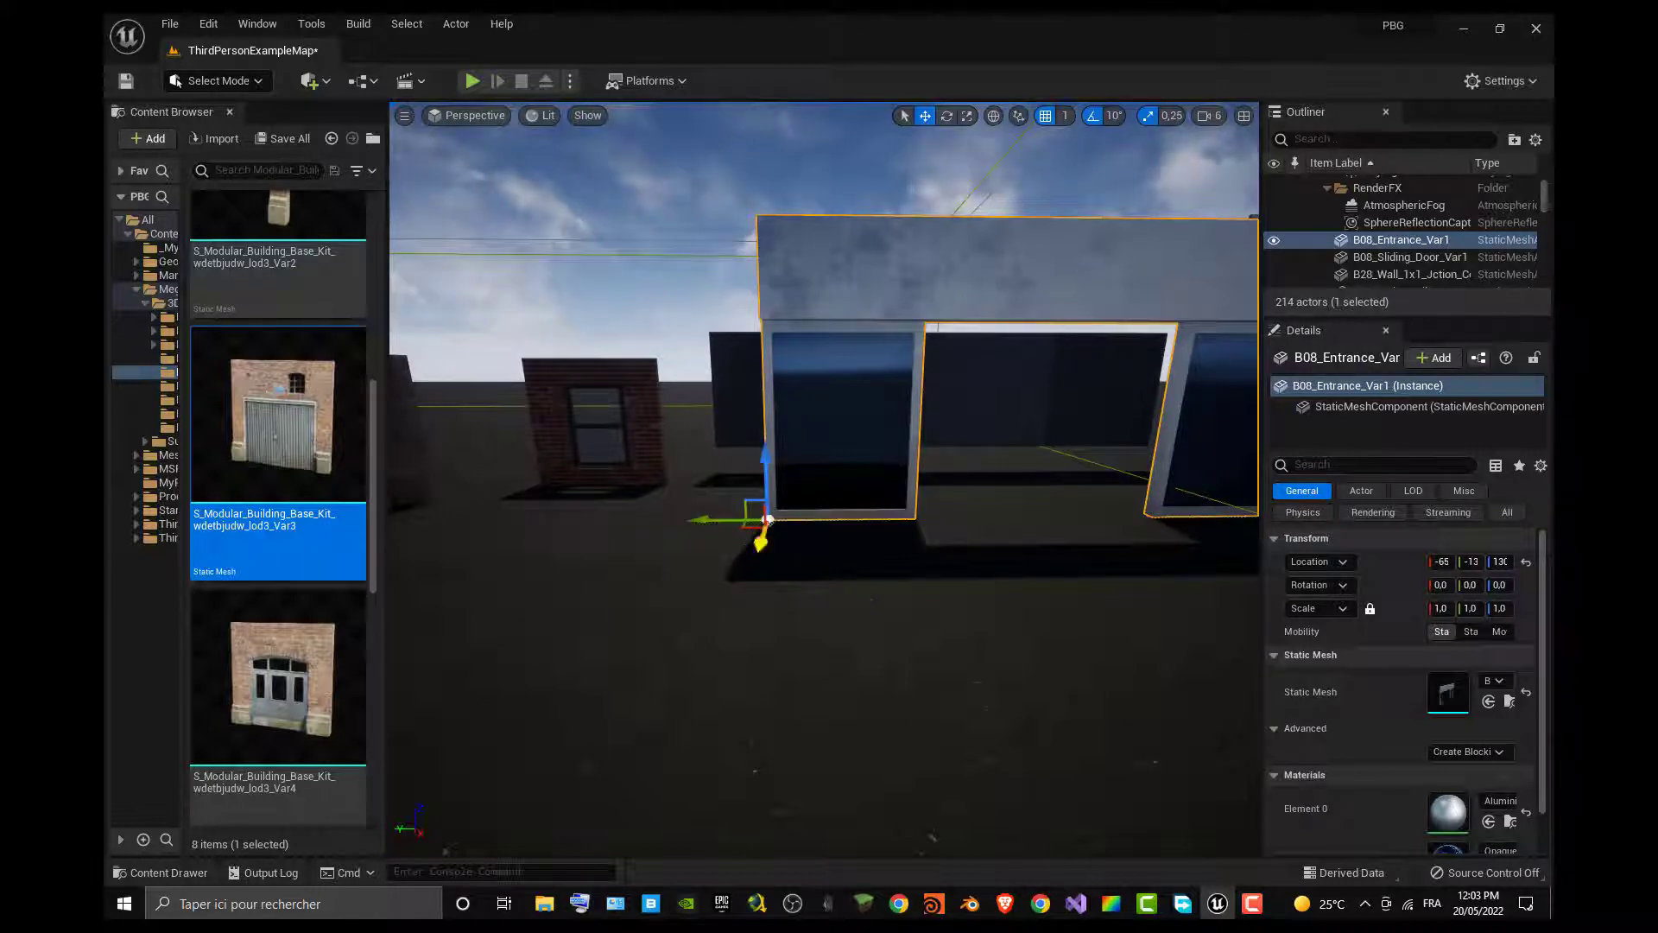
key(w)
right_drag(825, 518, 947, 520)
key(s)
key(q)
key(e)
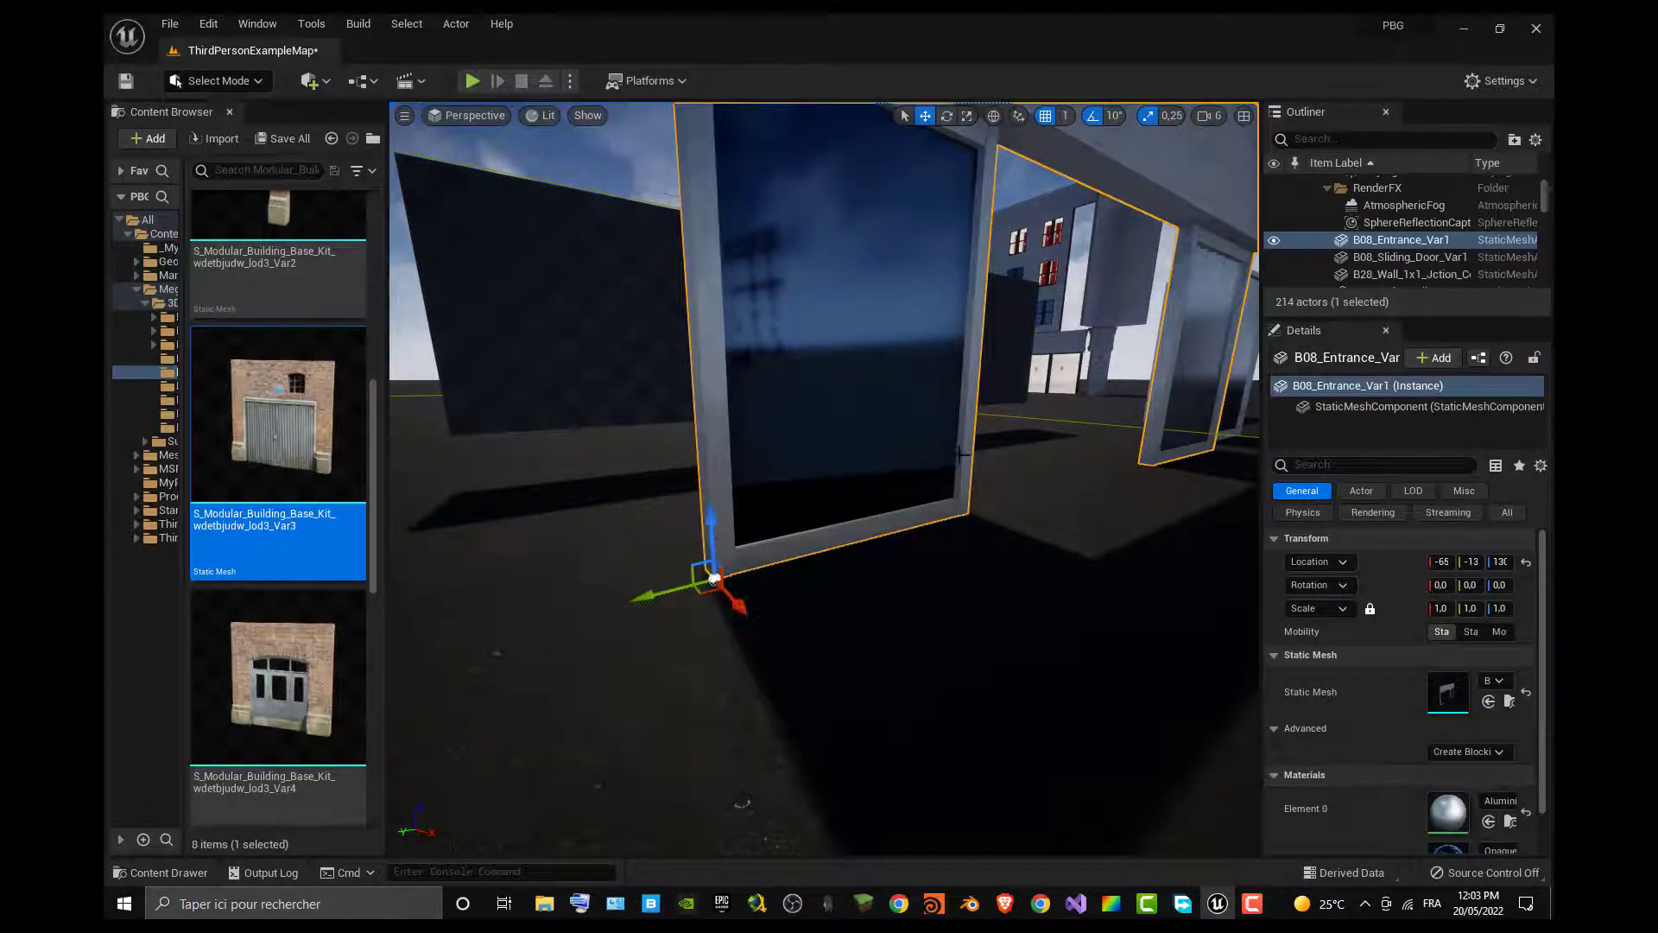
key(s)
right_drag(787, 518, 753, 513)
key(d)
key(e)
key(s)
right_drag(699, 794, 699, 794)
right_drag(596, 292, 596, 292)
key(s)
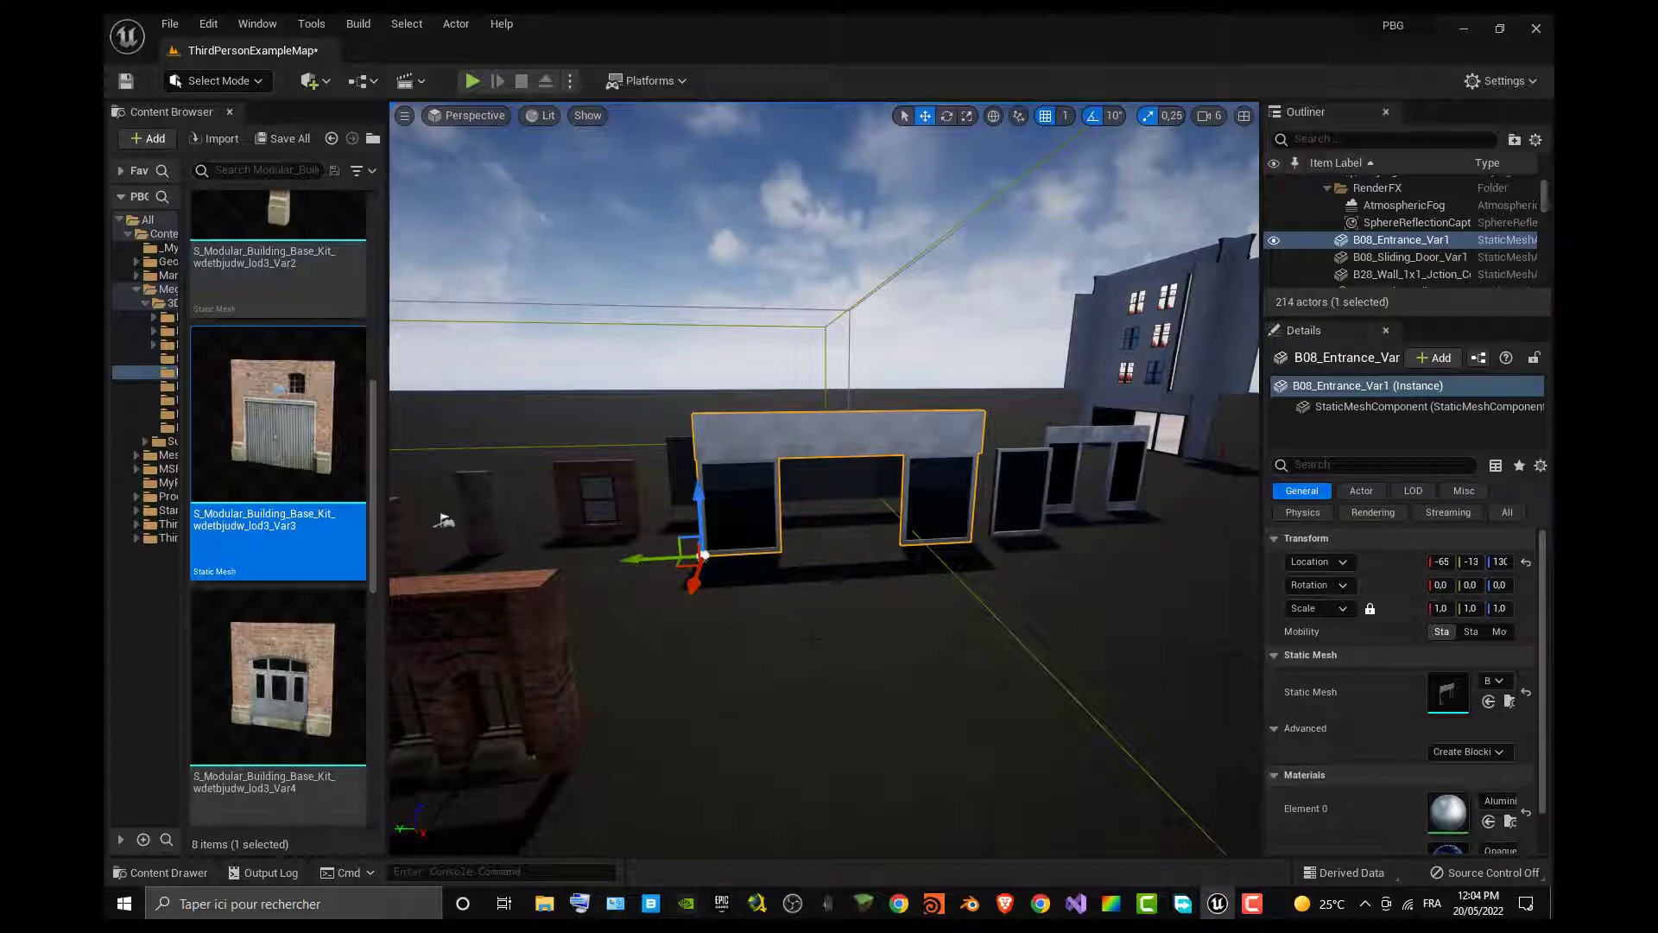
right_drag(787, 487, 788, 487)
right_drag(734, 419, 790, 411)
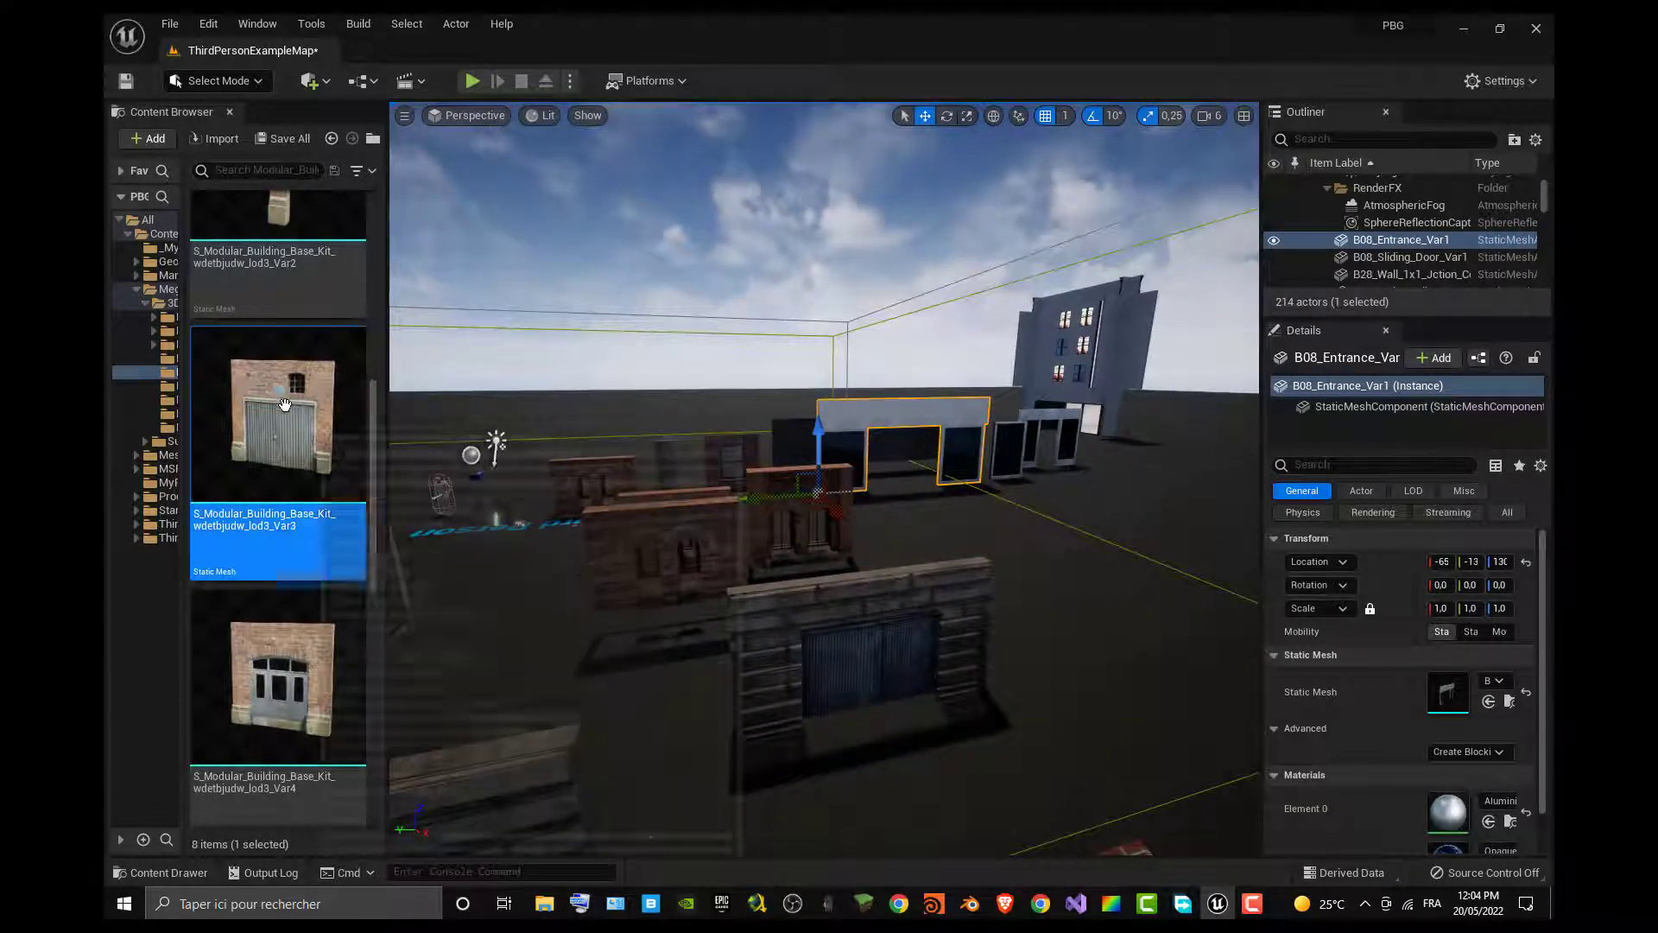
Place S_Modular_Building_Base_Kit_wdetbjudw_lod3_Var3 on open ground near the entrance and lower it to ground level
drag(298, 449, 838, 501)
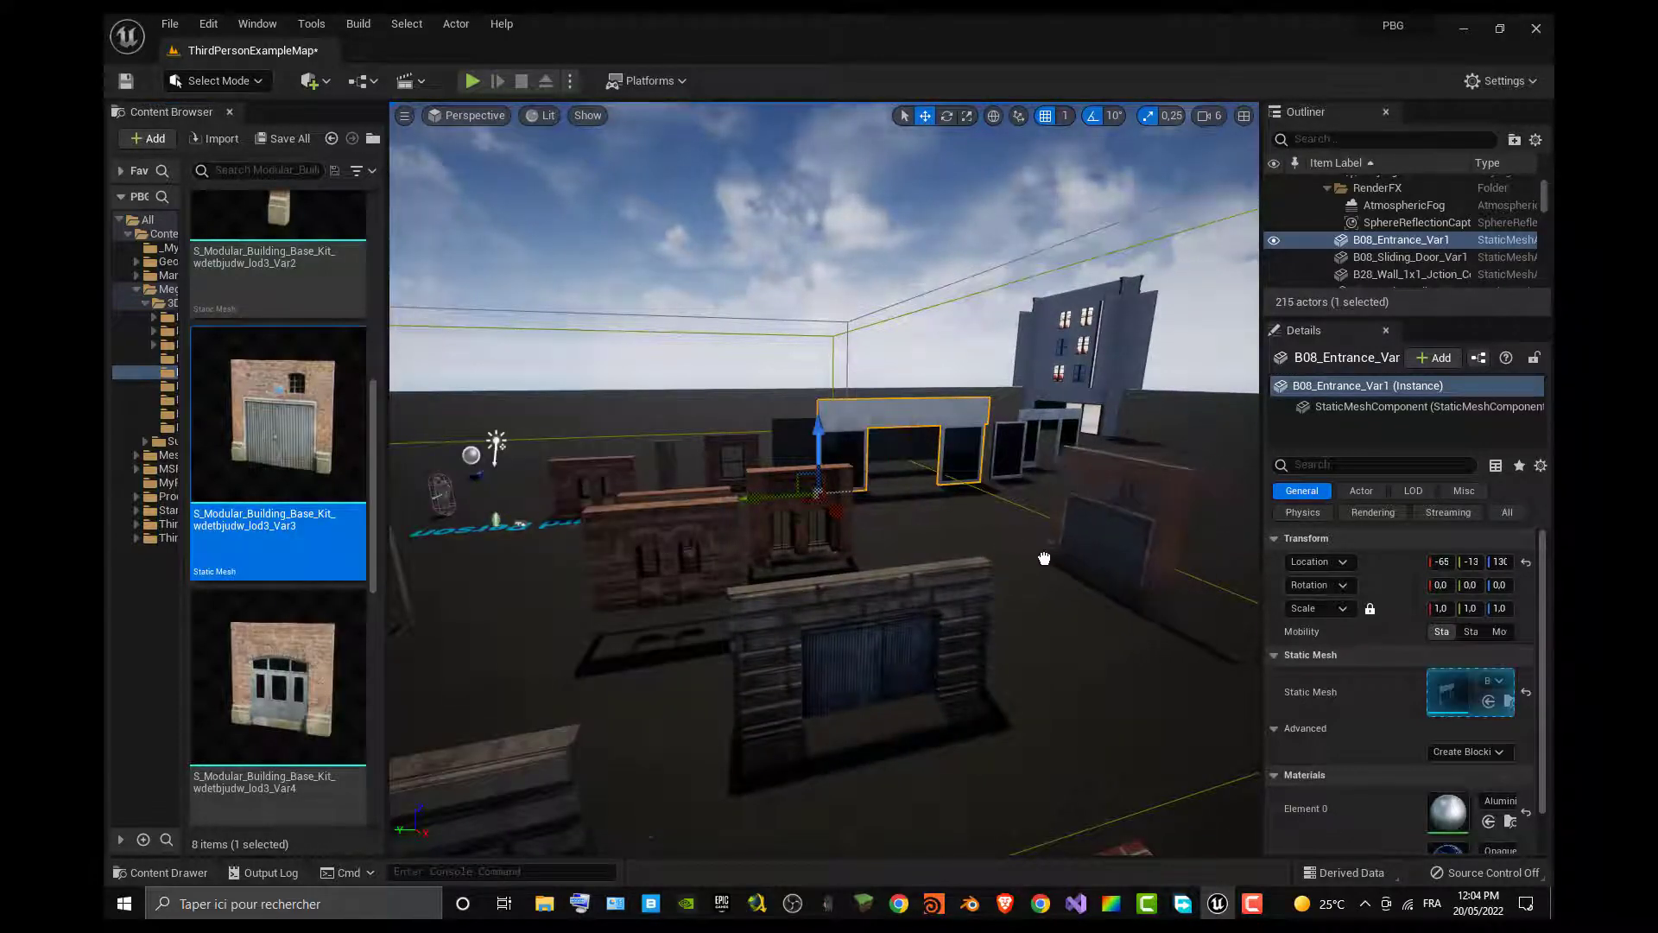
drag(1044, 557, 1044, 557)
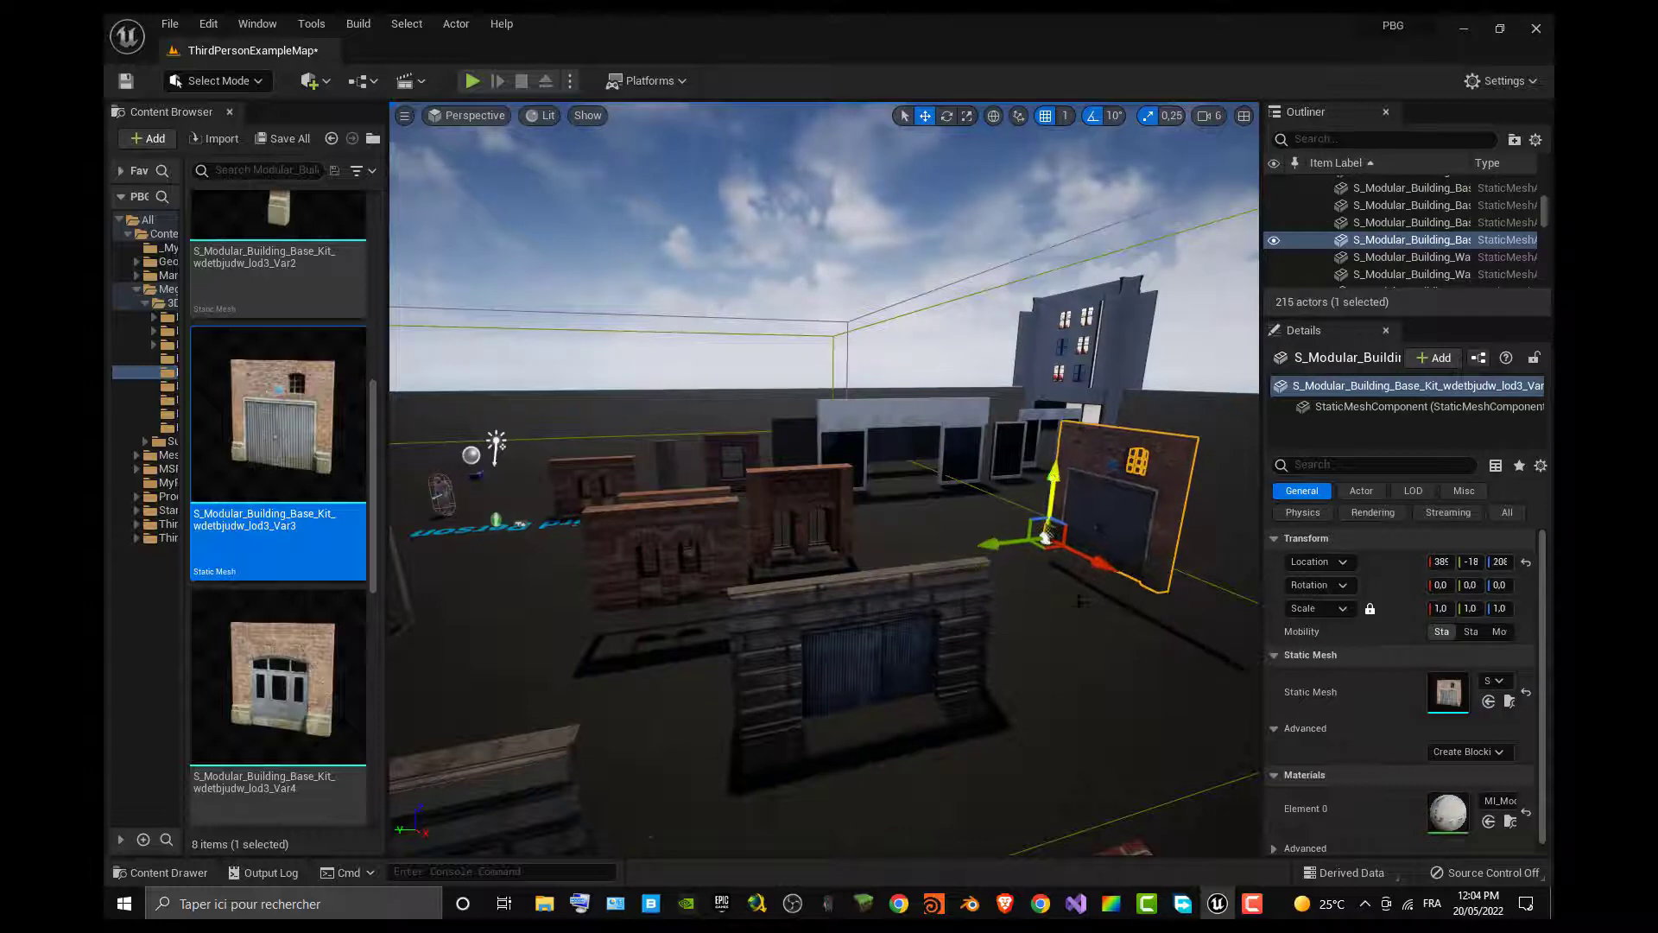
right_drag(1053, 557, 1095, 537)
drag(780, 590, 790, 620)
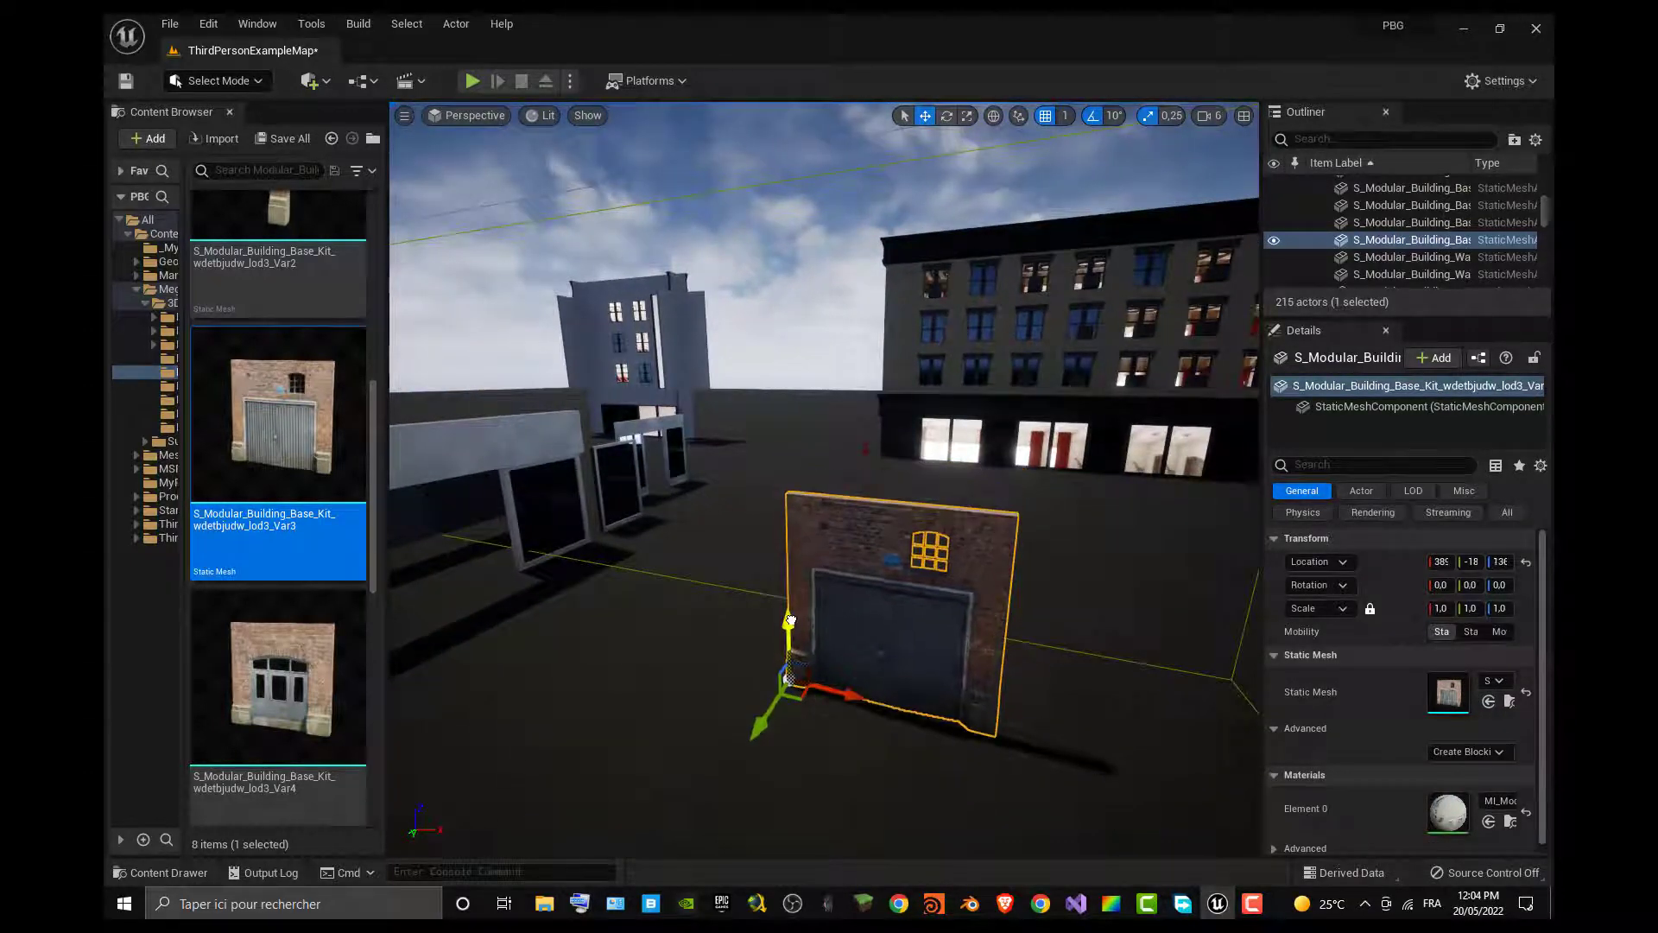
Select the other garage-door wall standing nearer the large dark building and switch the editor to Modeling mode
right_drag(695, 628, 637, 628)
right_drag(889, 417, 890, 417)
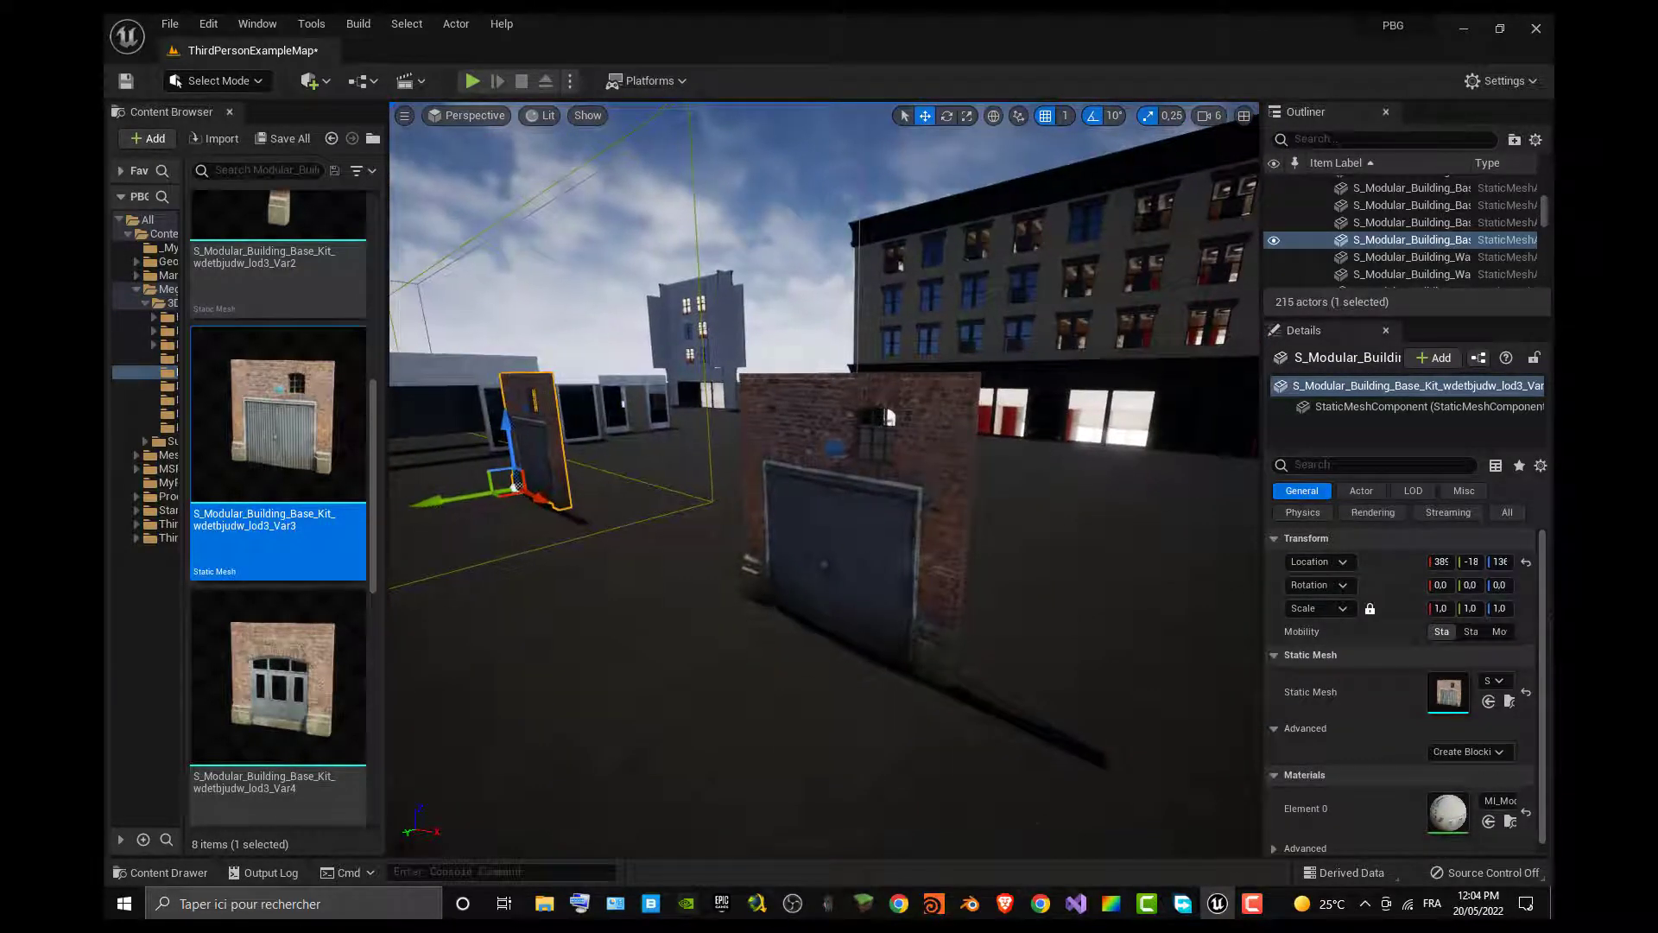
click(890, 417)
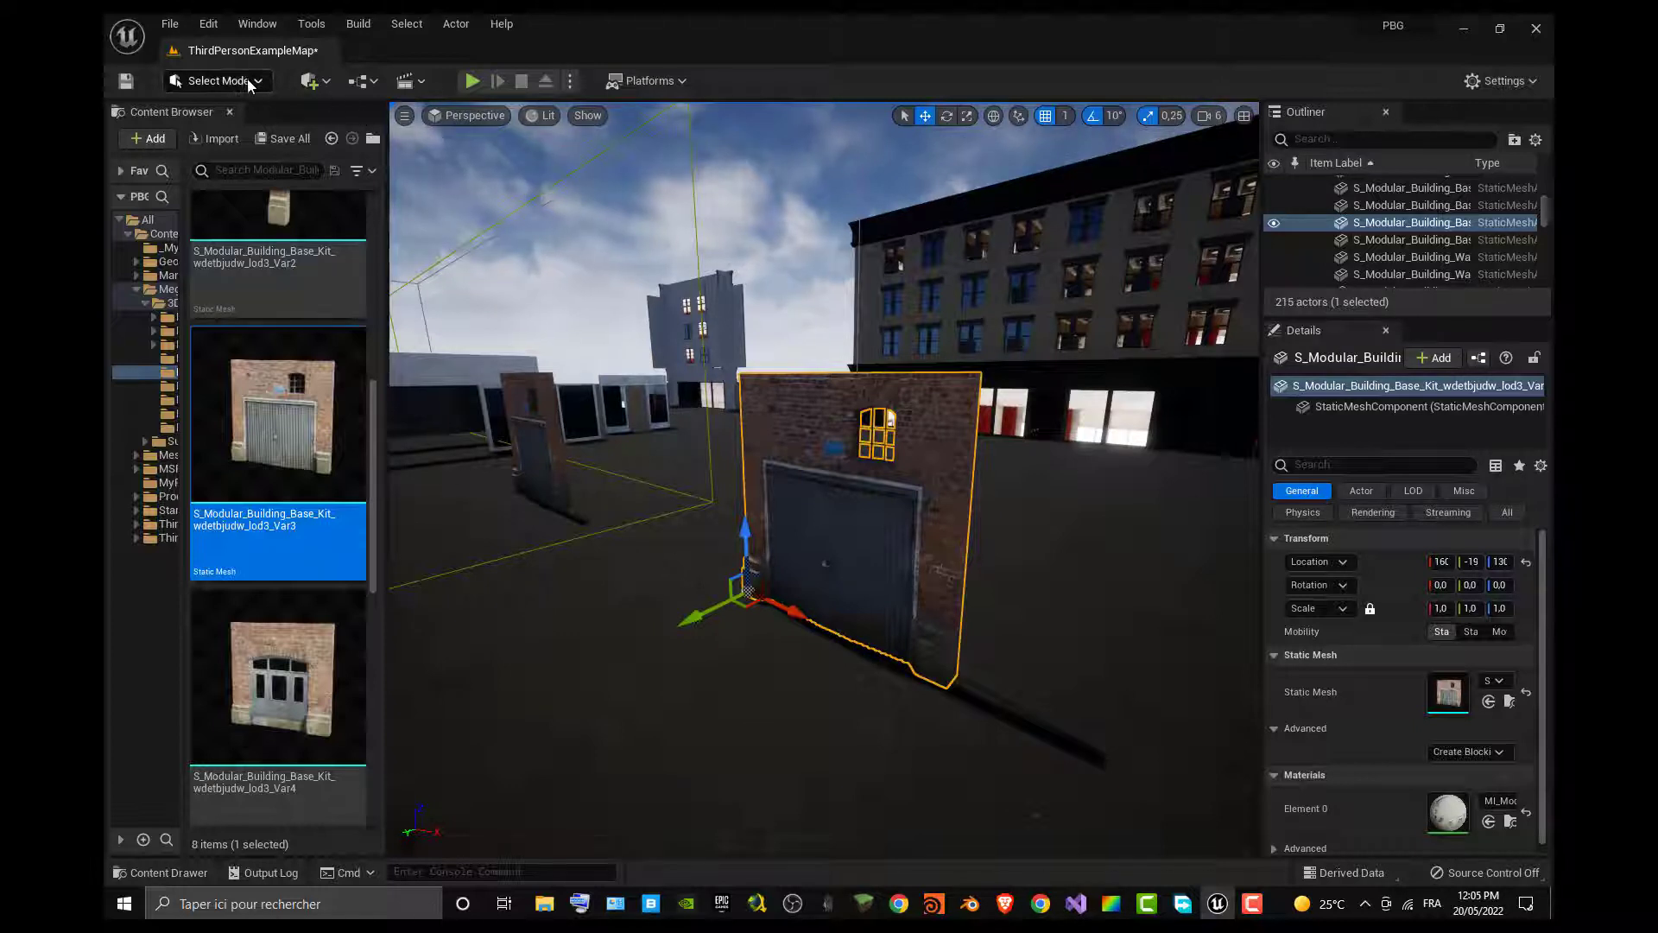
click(220, 80)
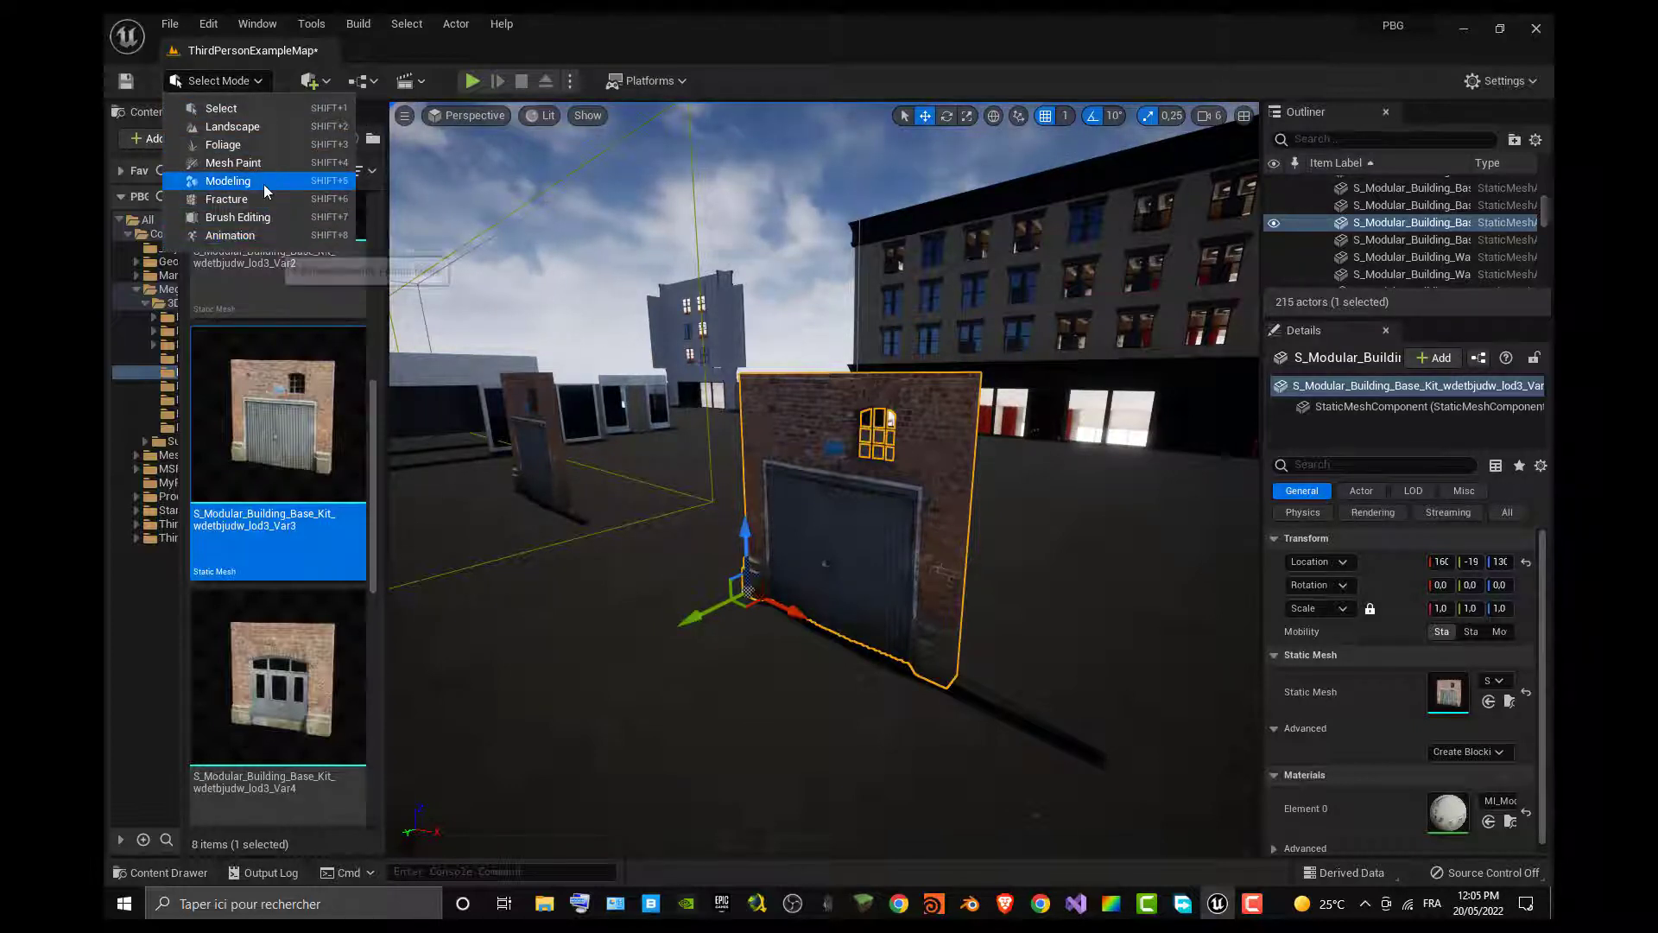
click(233, 180)
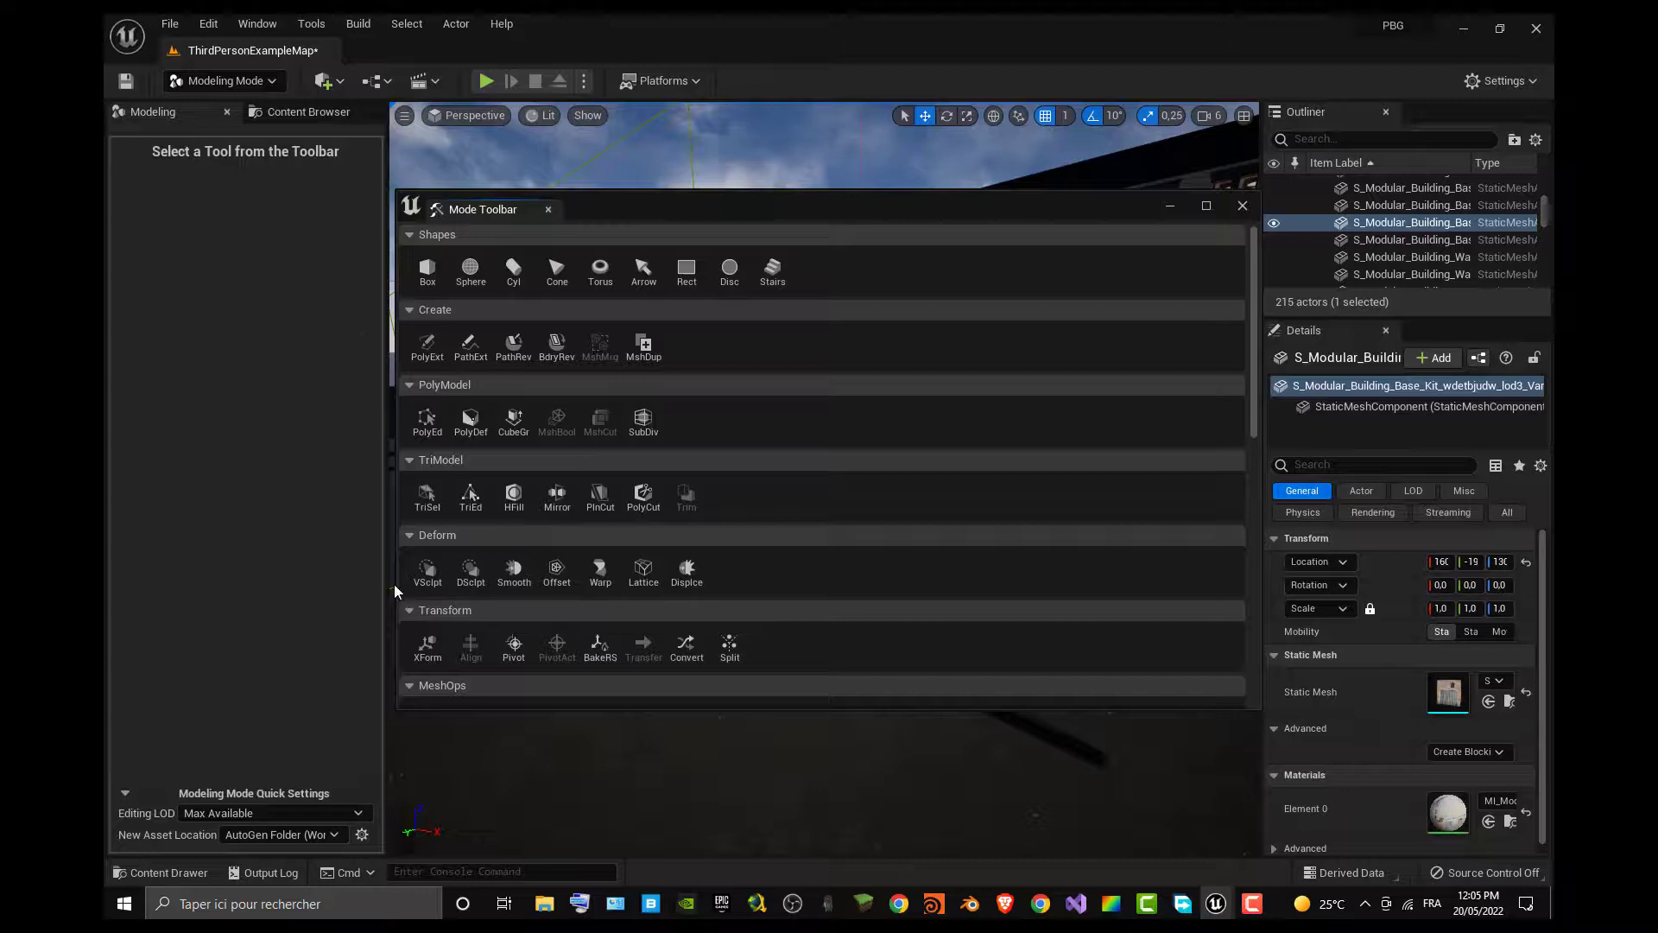
Search the editor's plugins for MODELING to check the modeling plugins, then clear the search and close the list
click(1525, 82)
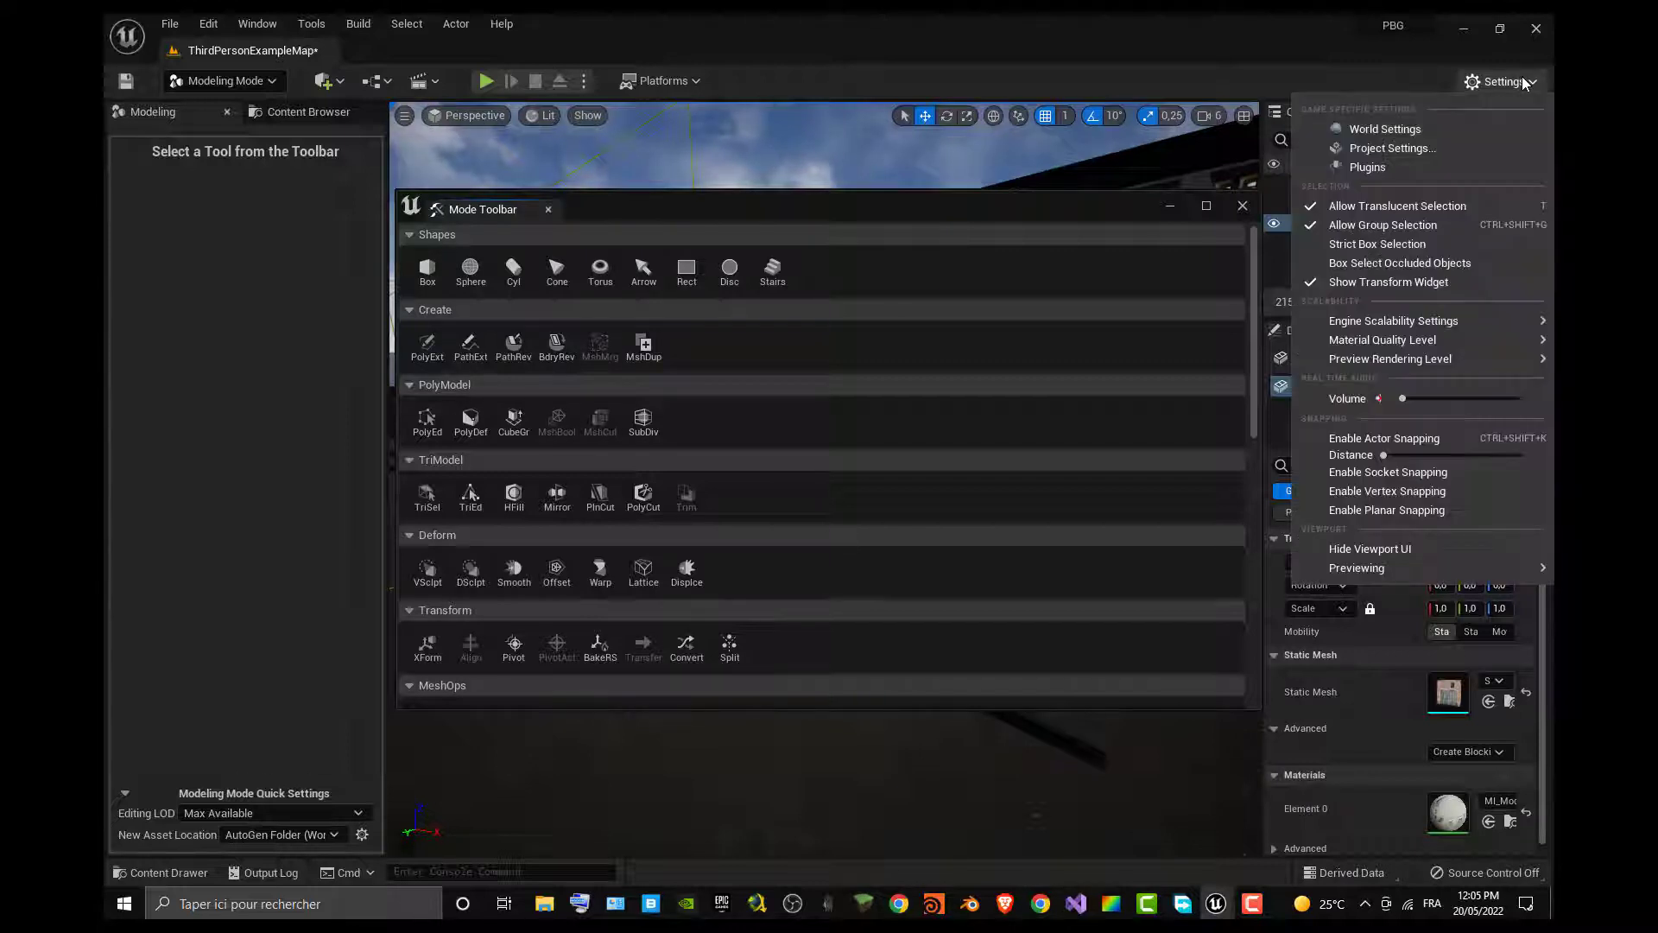
click(1402, 170)
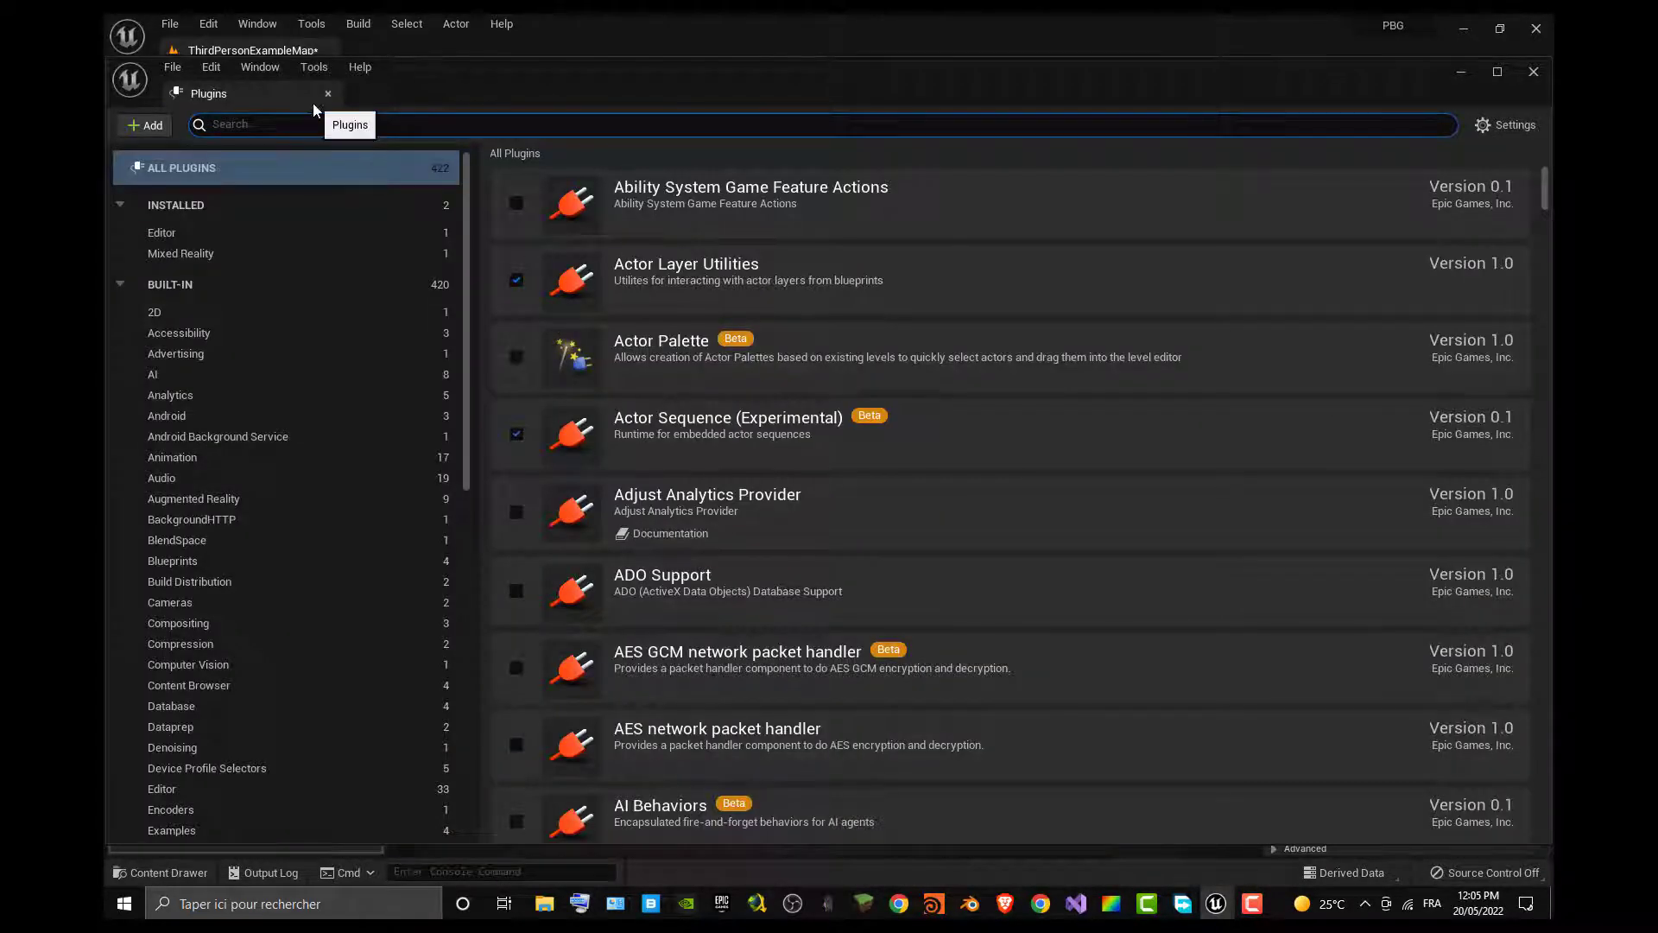
text(MODELING)
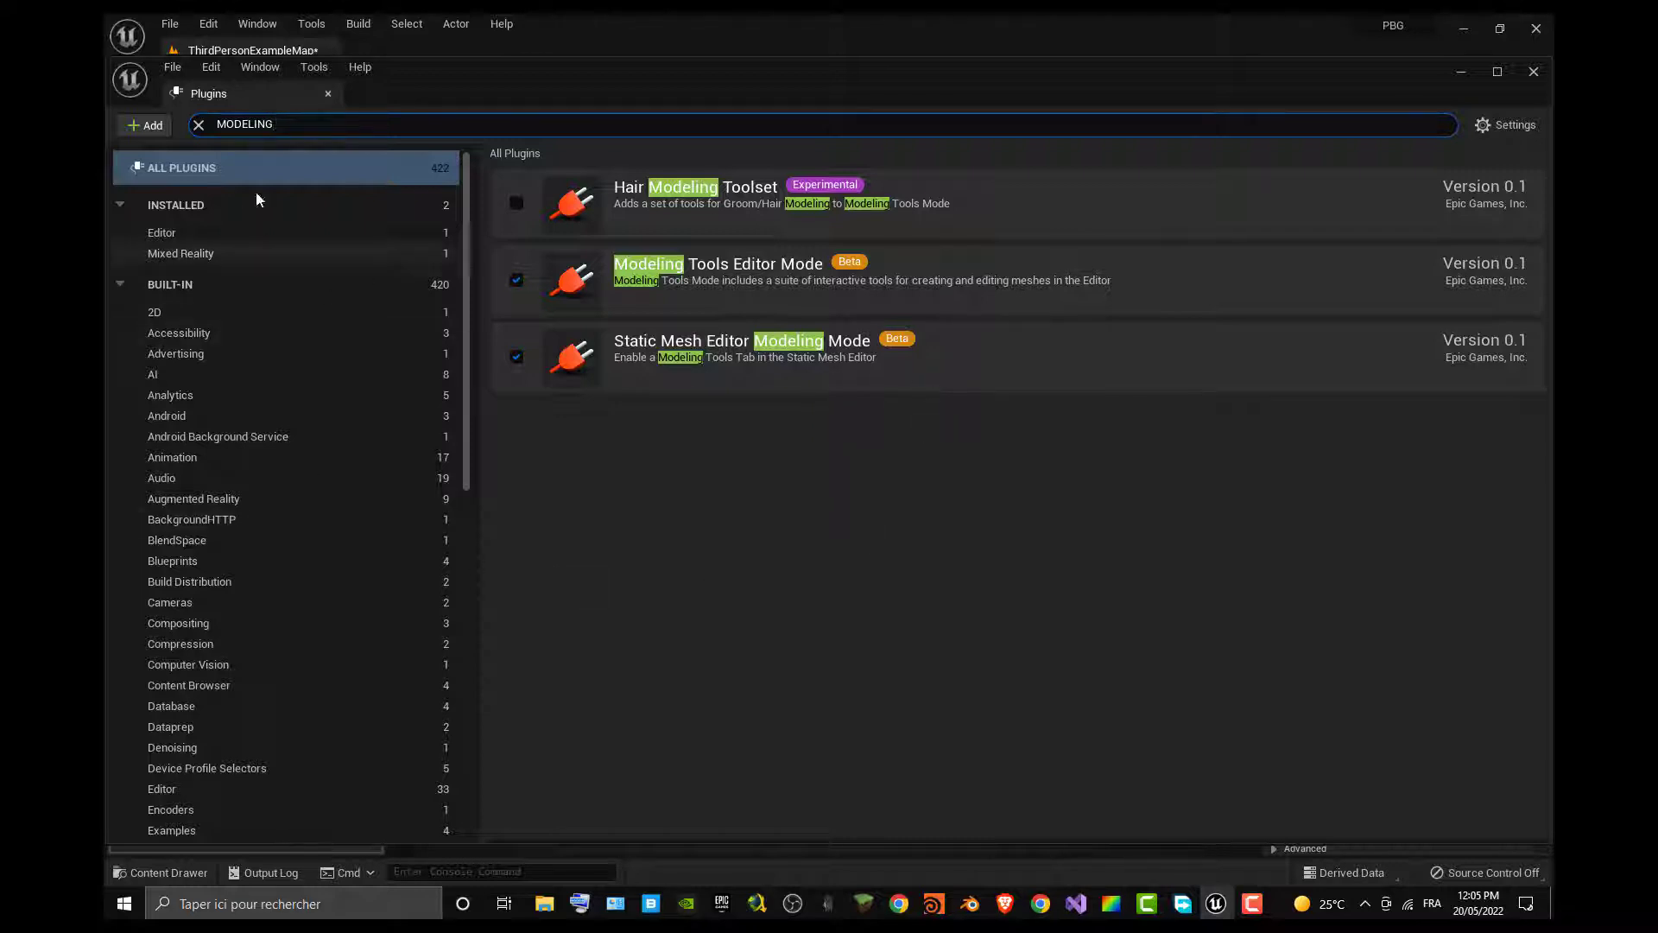
click(199, 126)
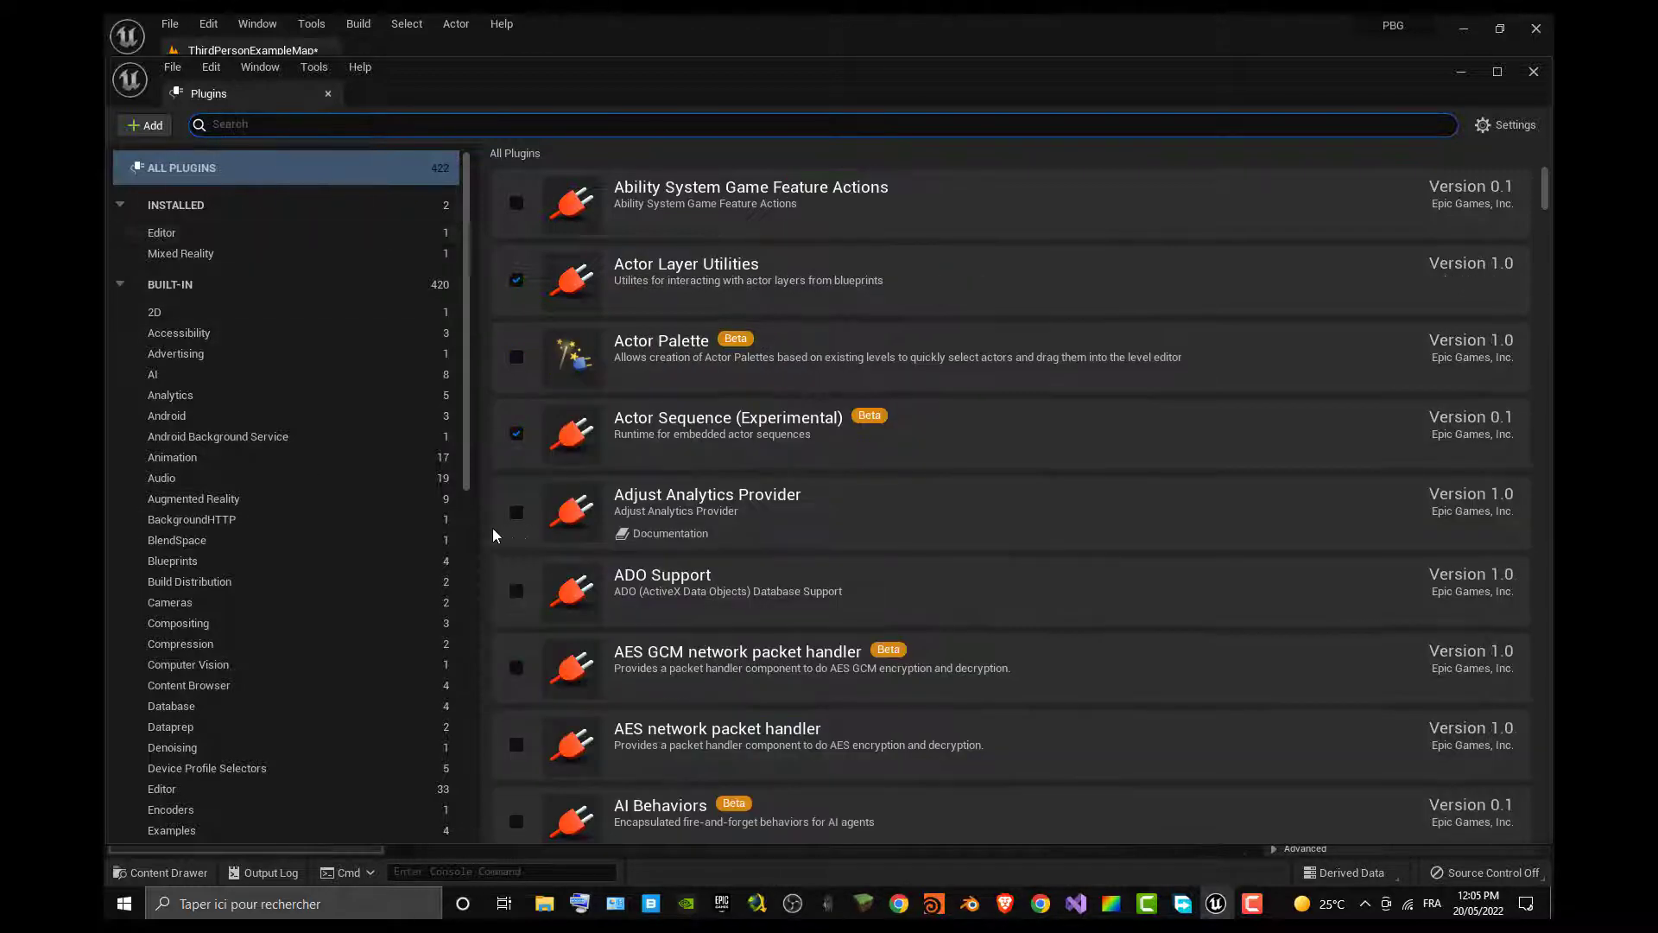
click(327, 94)
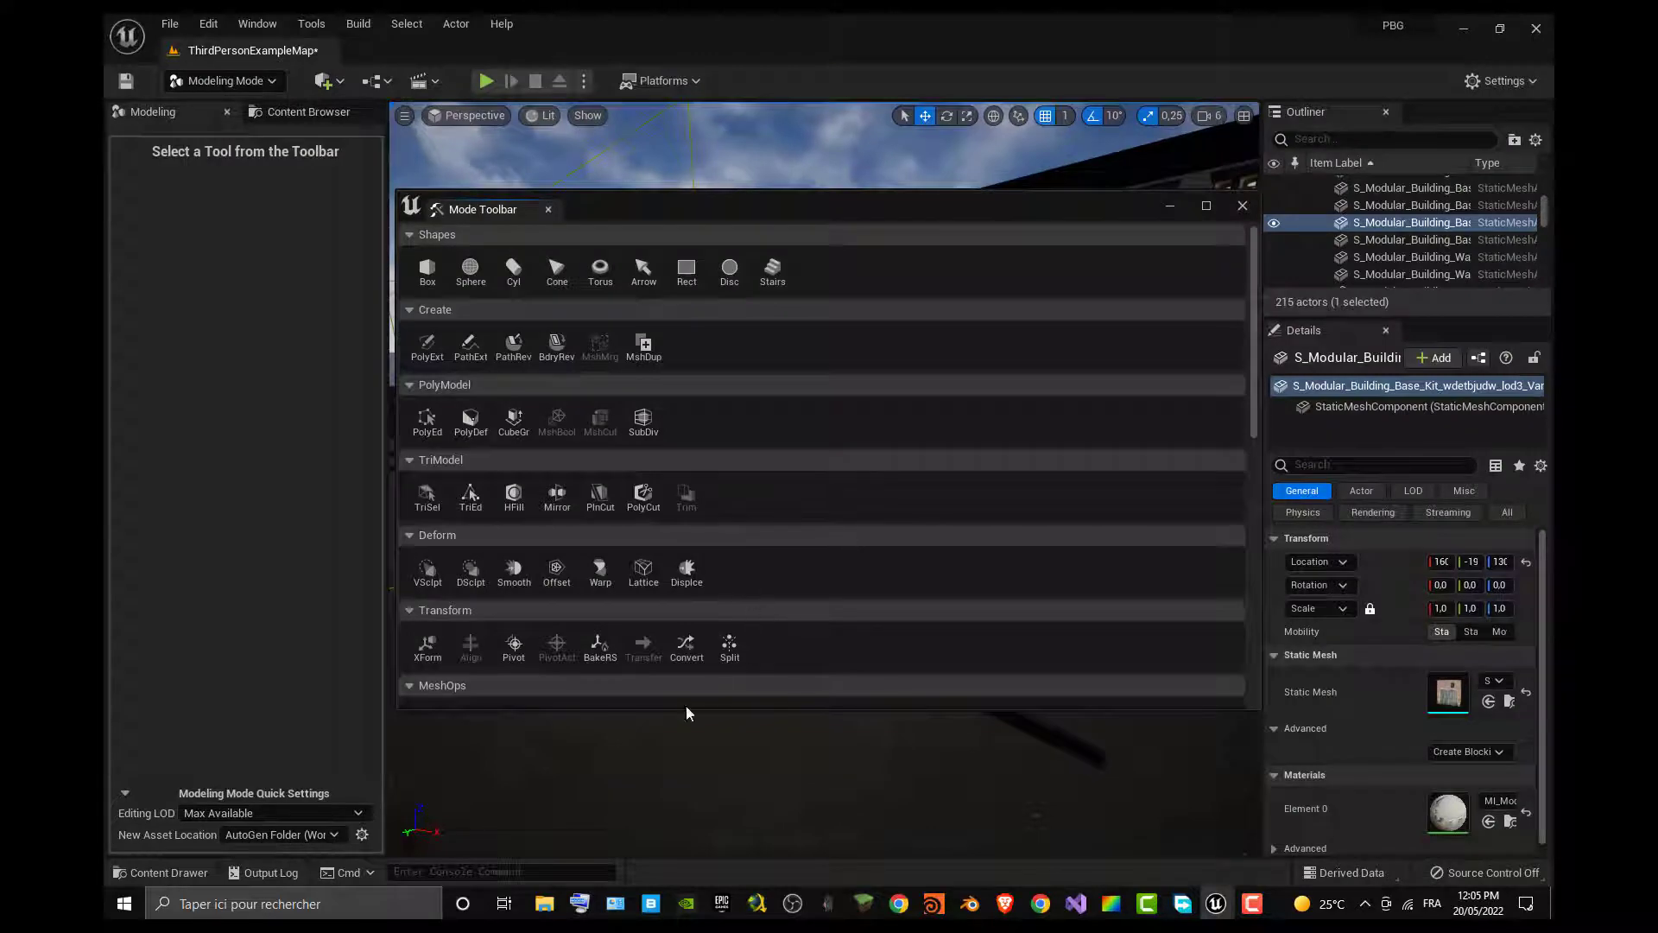
Dock the floating Mode Toolbar beside the Modeling tool options, widen it and browse its tool categories
drag(481, 211, 185, 369)
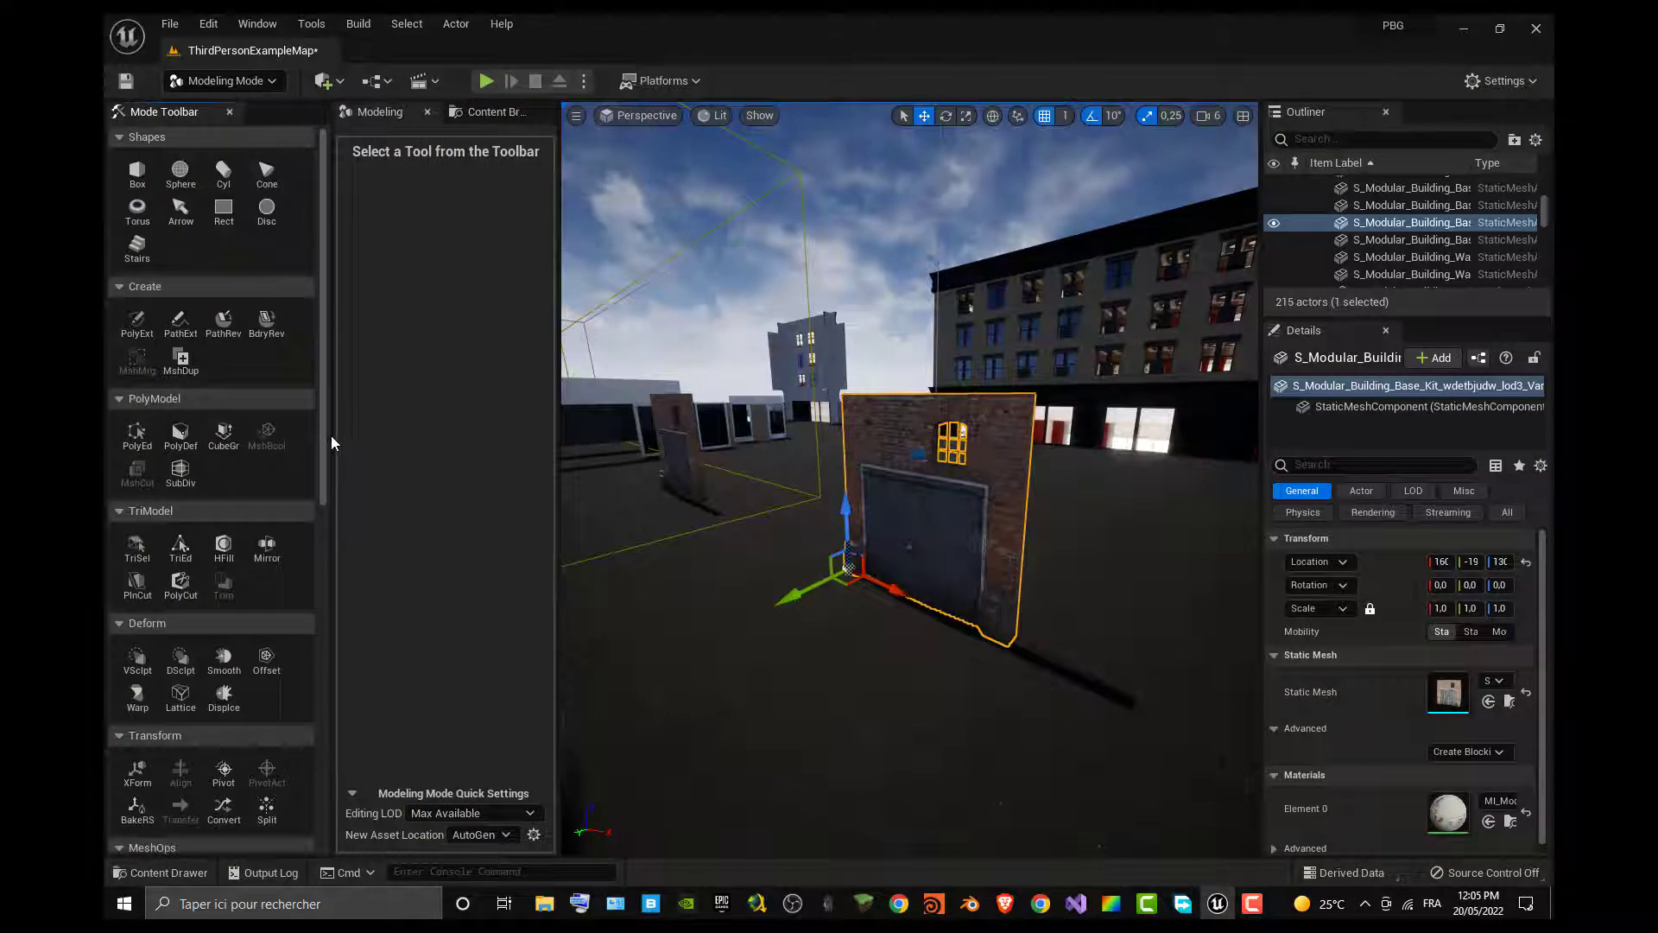
drag(332, 435, 410, 435)
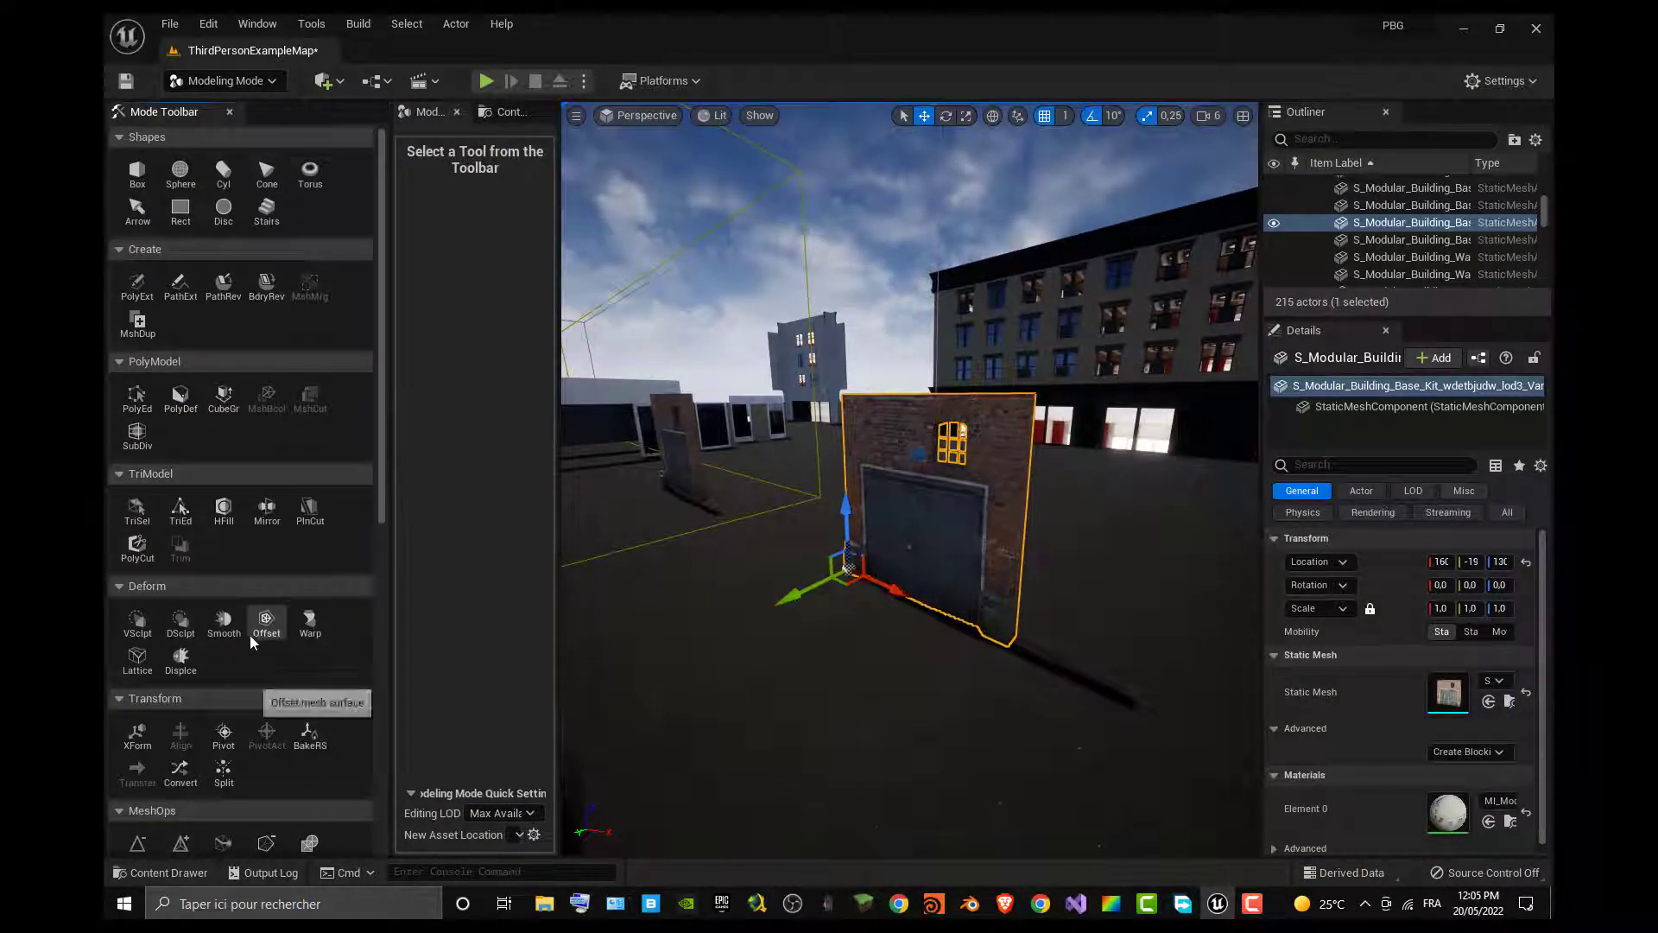
scroll(250, 634, down, 3)
scroll(275, 687, down, 5)
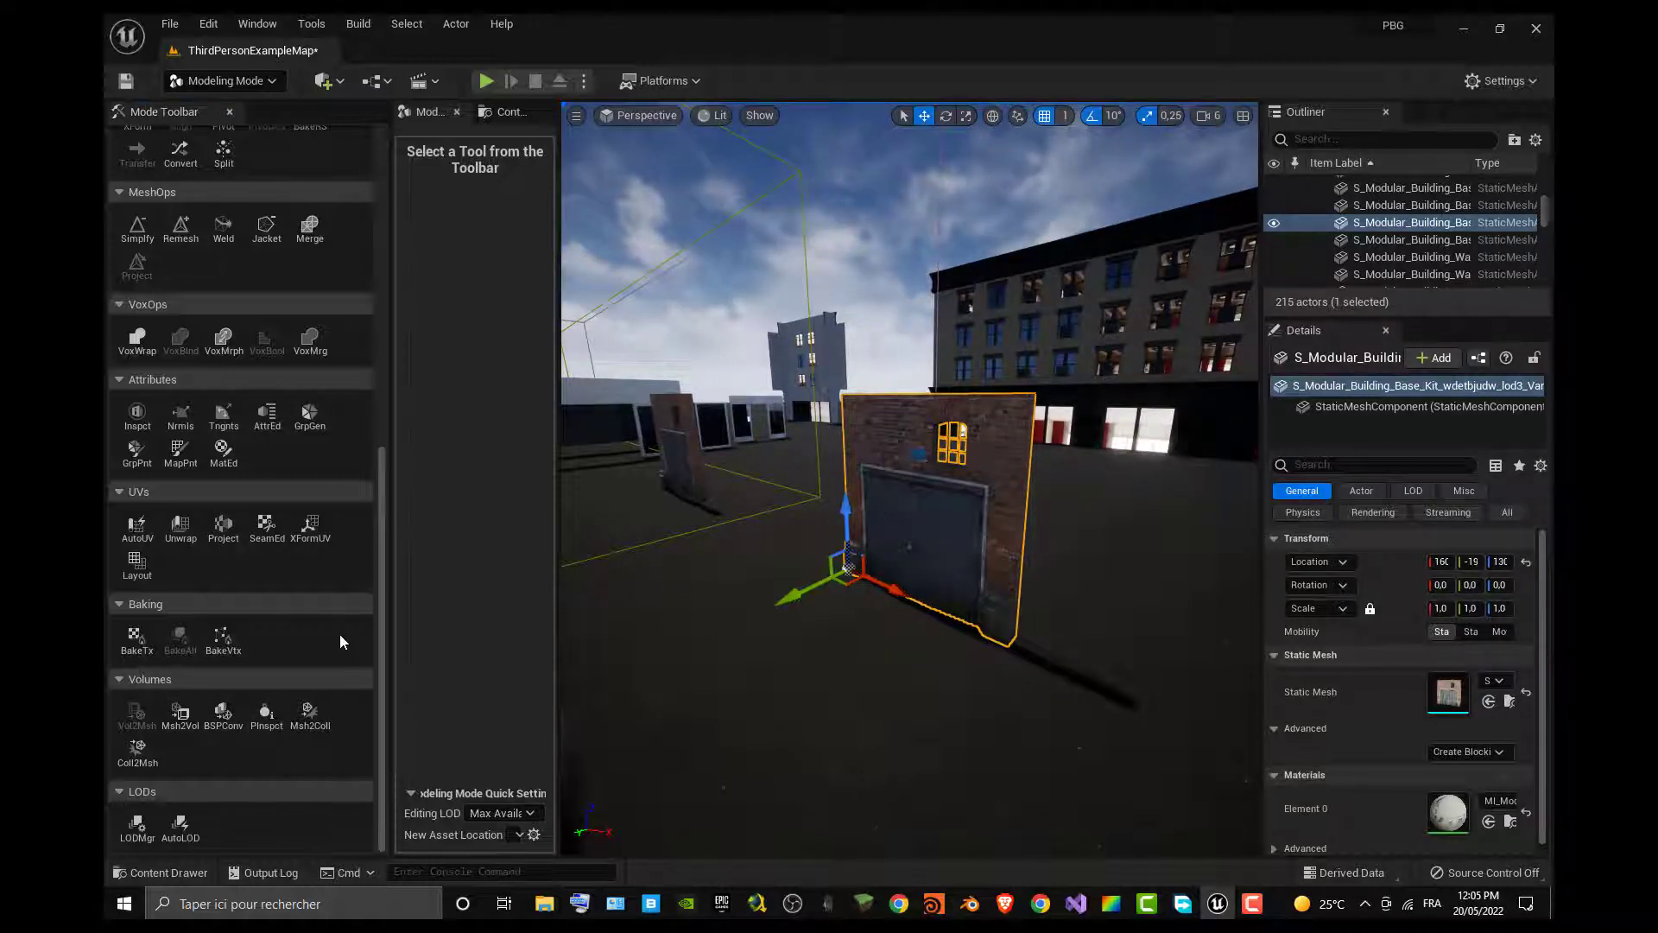
scroll(330, 644, up, 5)
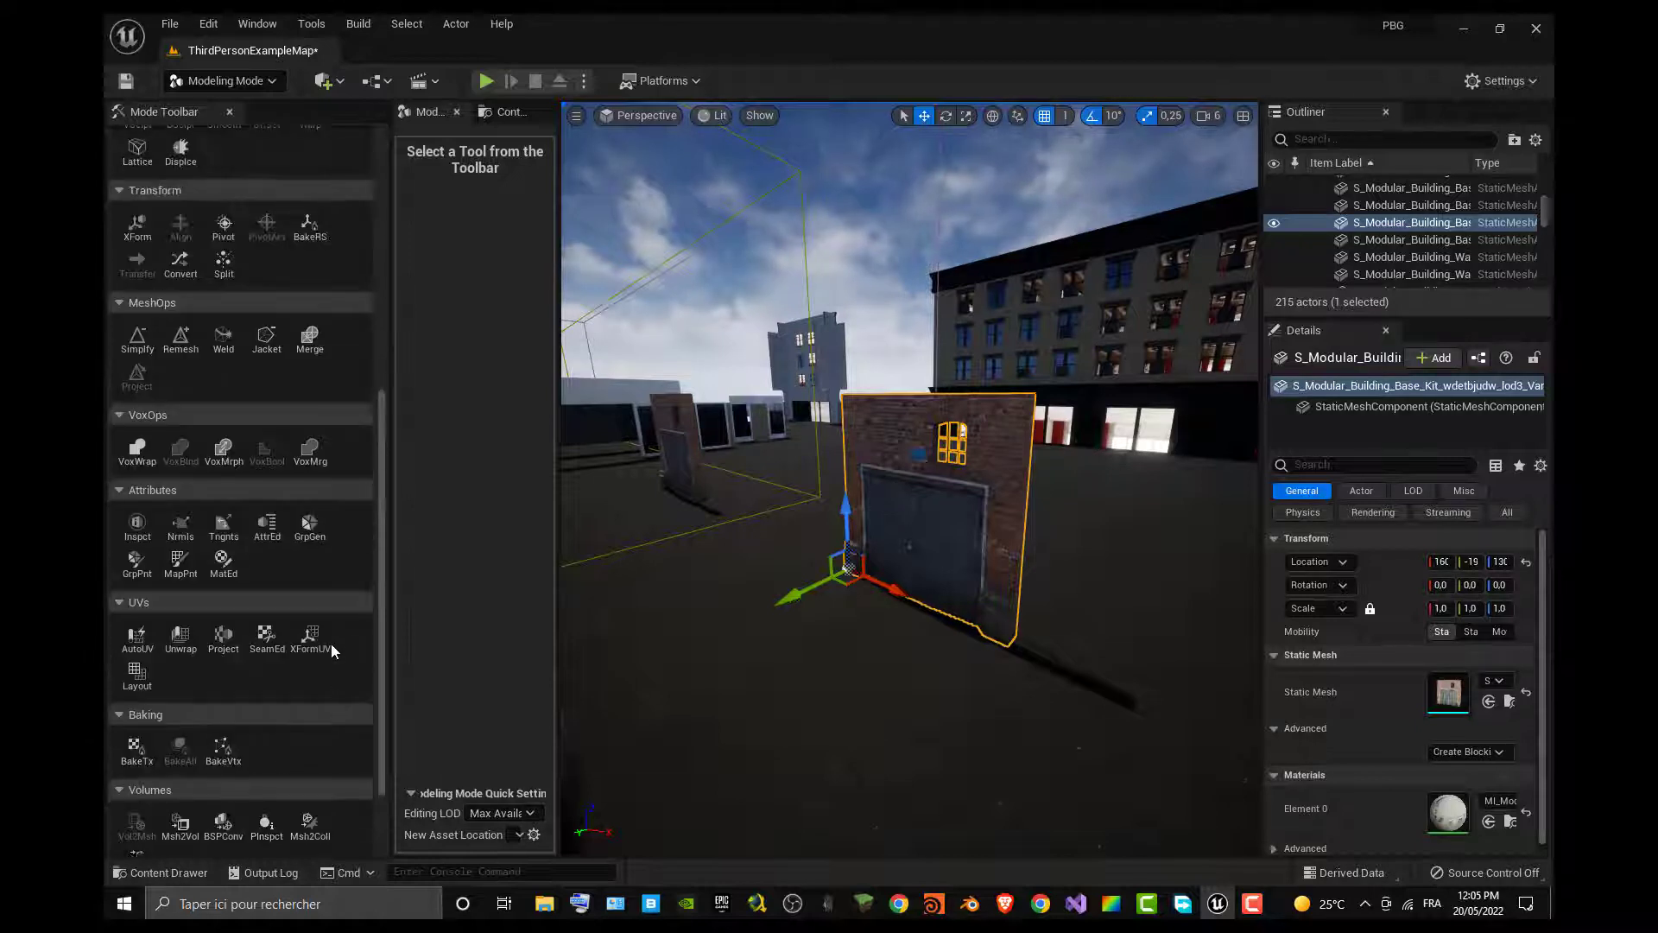
scroll(331, 647, up, 3)
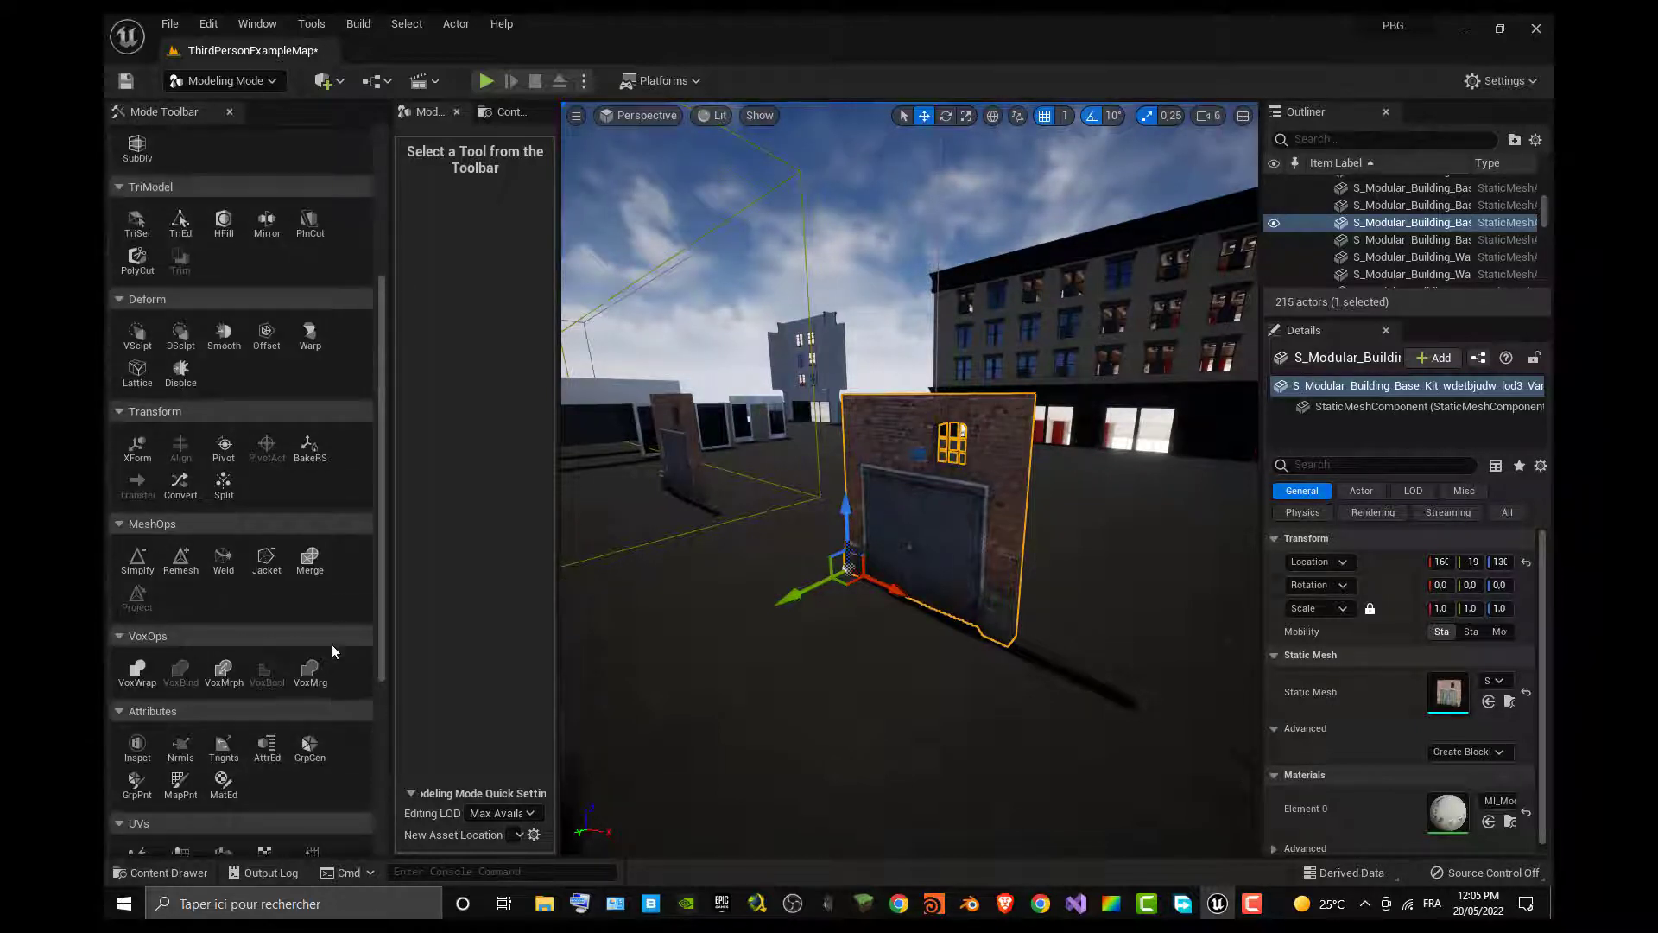
Start the XForm tool on the selected garage-door wall, set its Z rotation to -90 and complete the transform
click(143, 452)
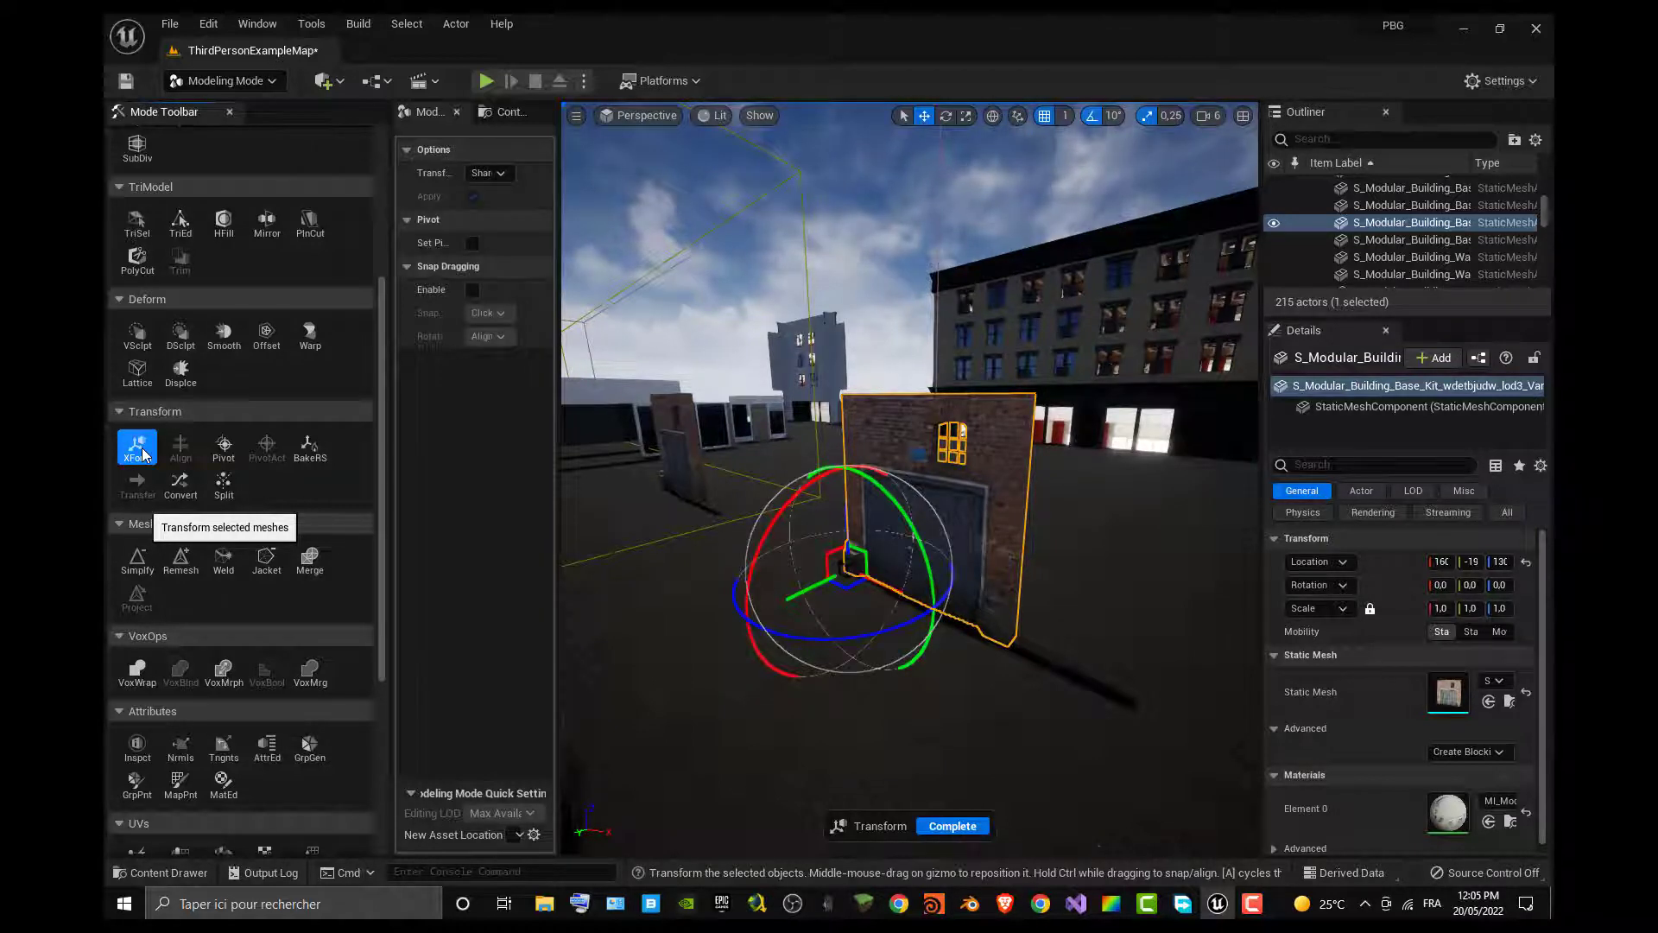
click(1499, 585)
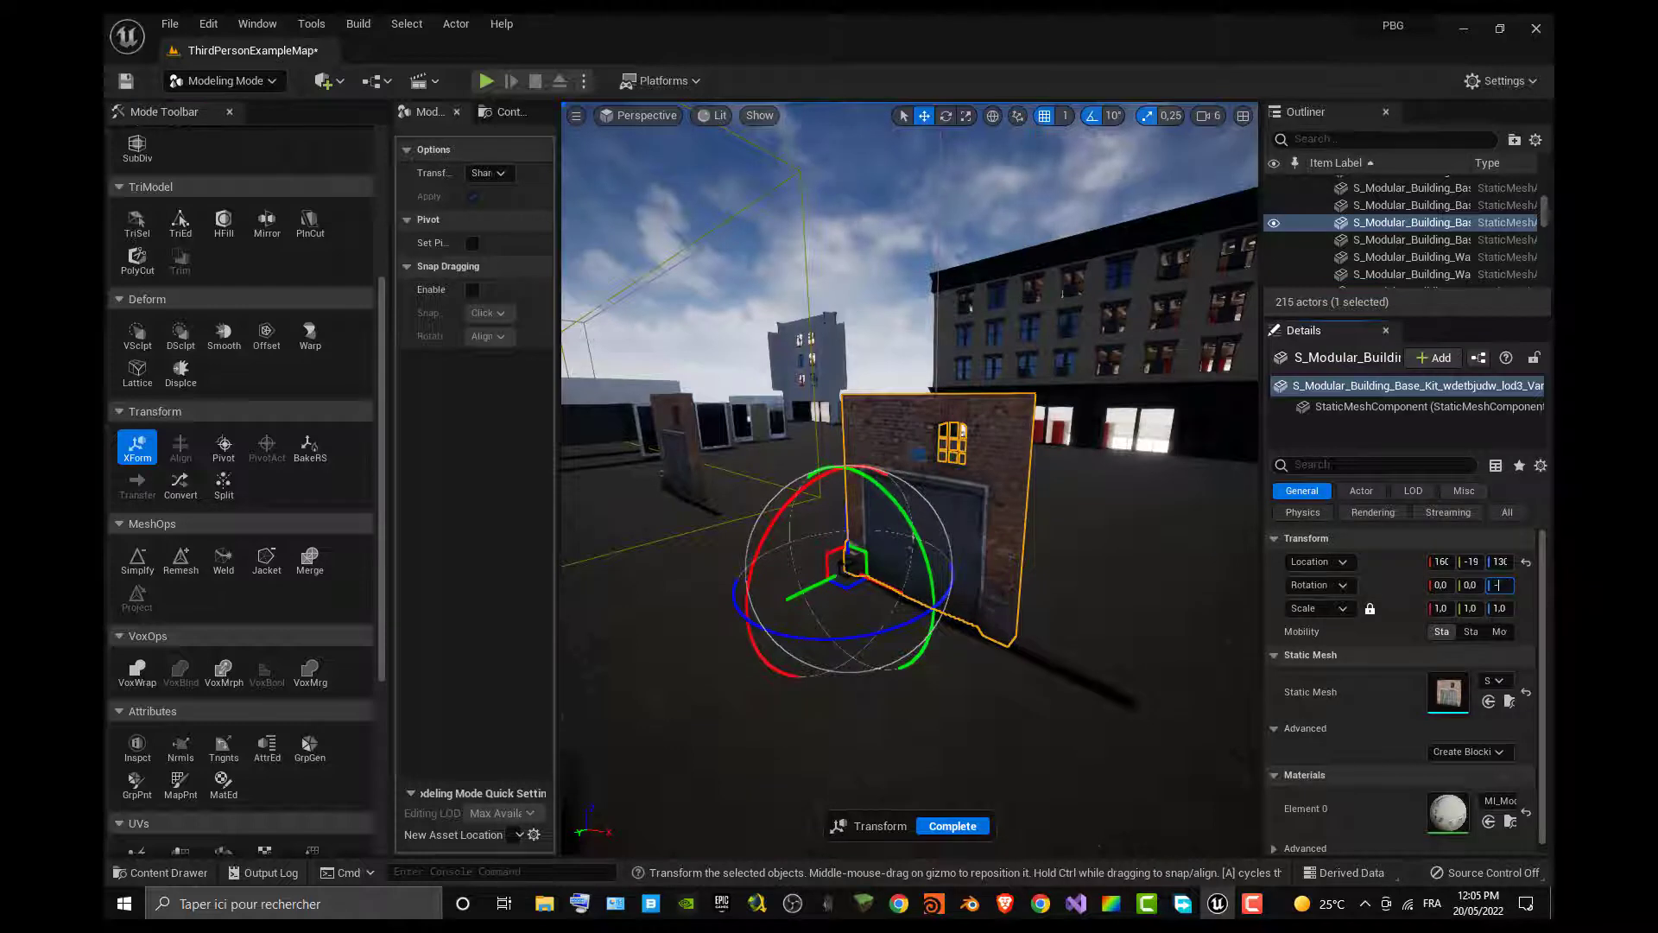
text(0)
key(Return)
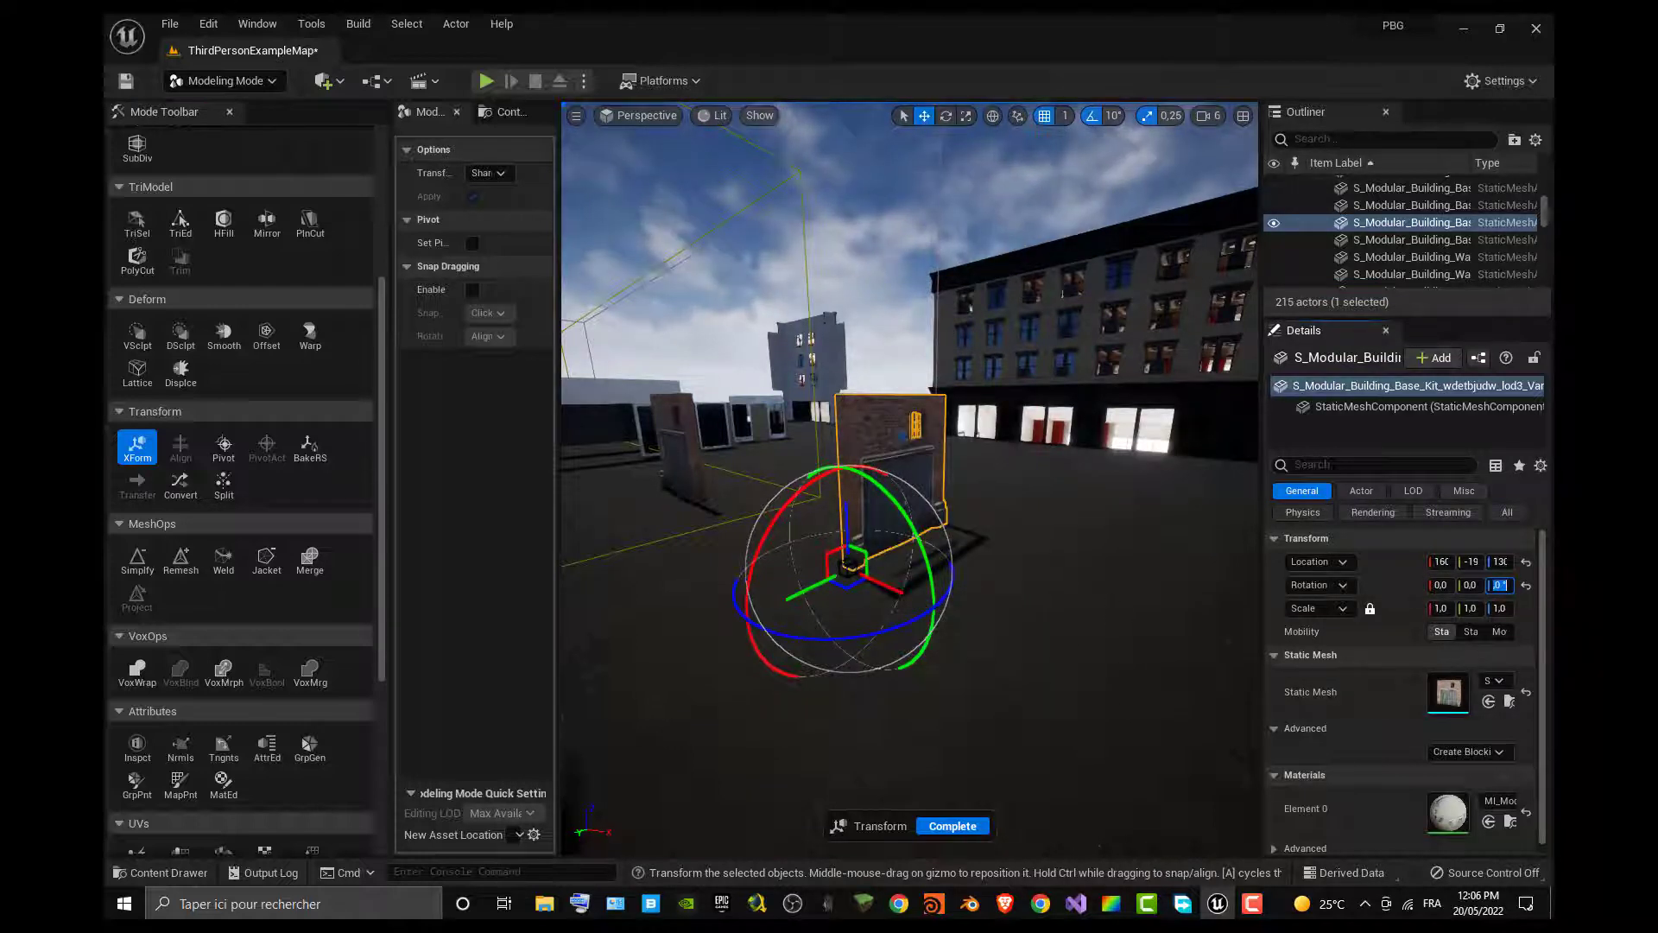
click(958, 827)
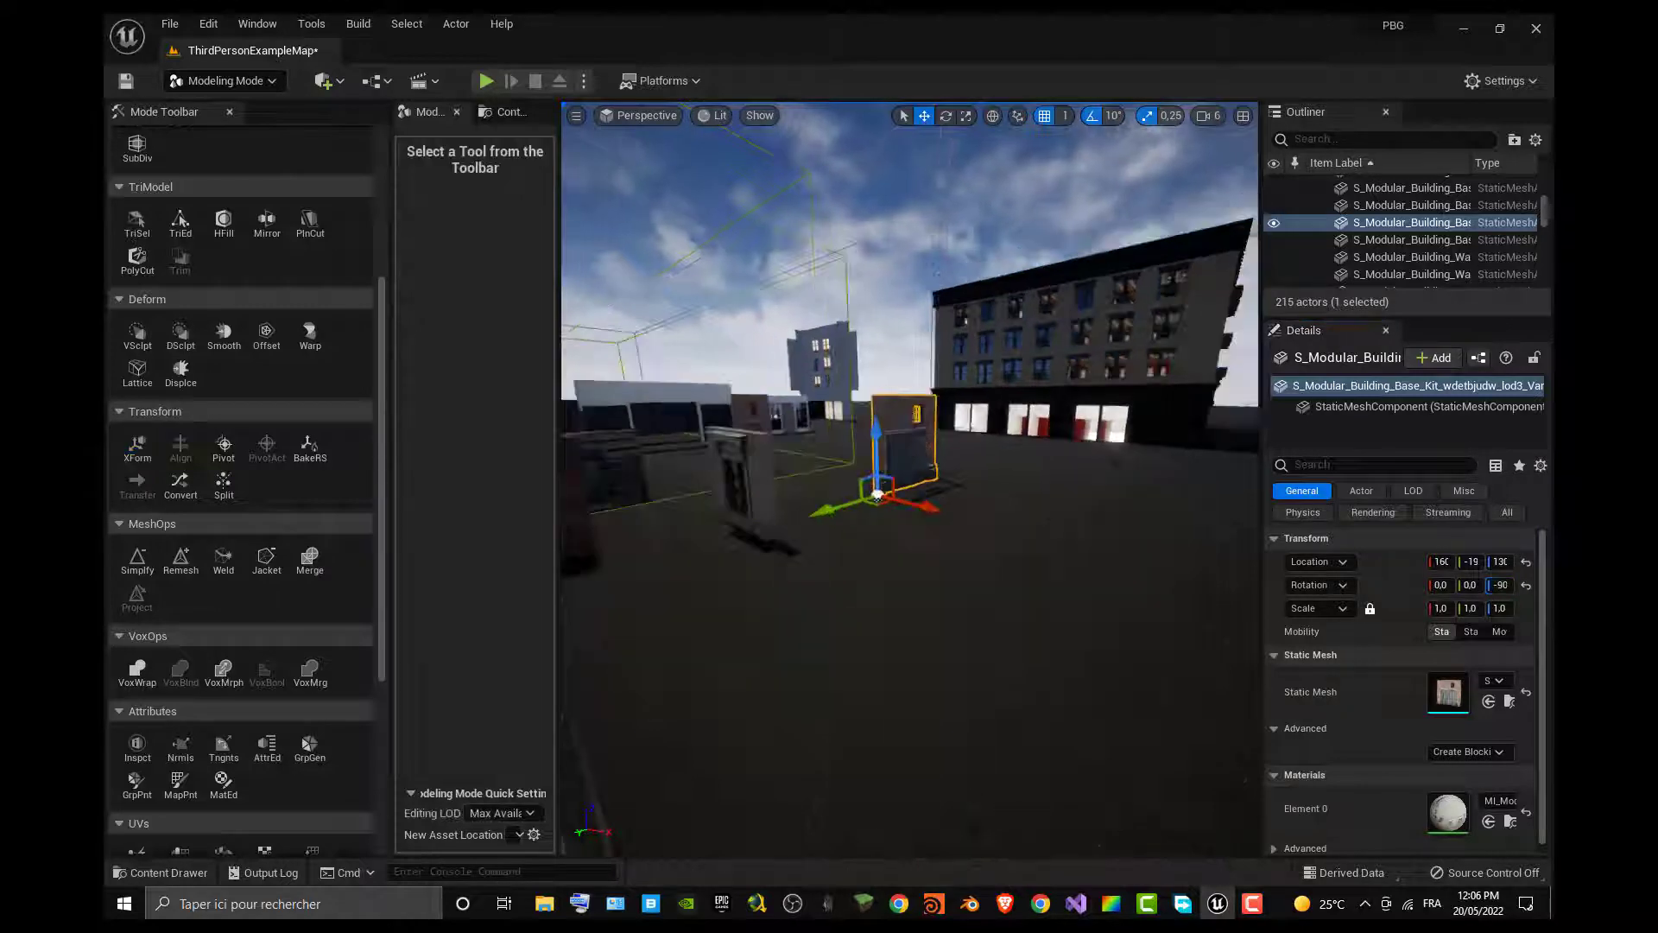
Move the rotated garage-door wall across the ground to the open area near the row of entrance pieces
mouse_move(907, 484)
right_down()
mouse_move(842, 484)
mouse_move(941, 484)
mouse_move(838, 483)
mouse_move(874, 483)
right_up()
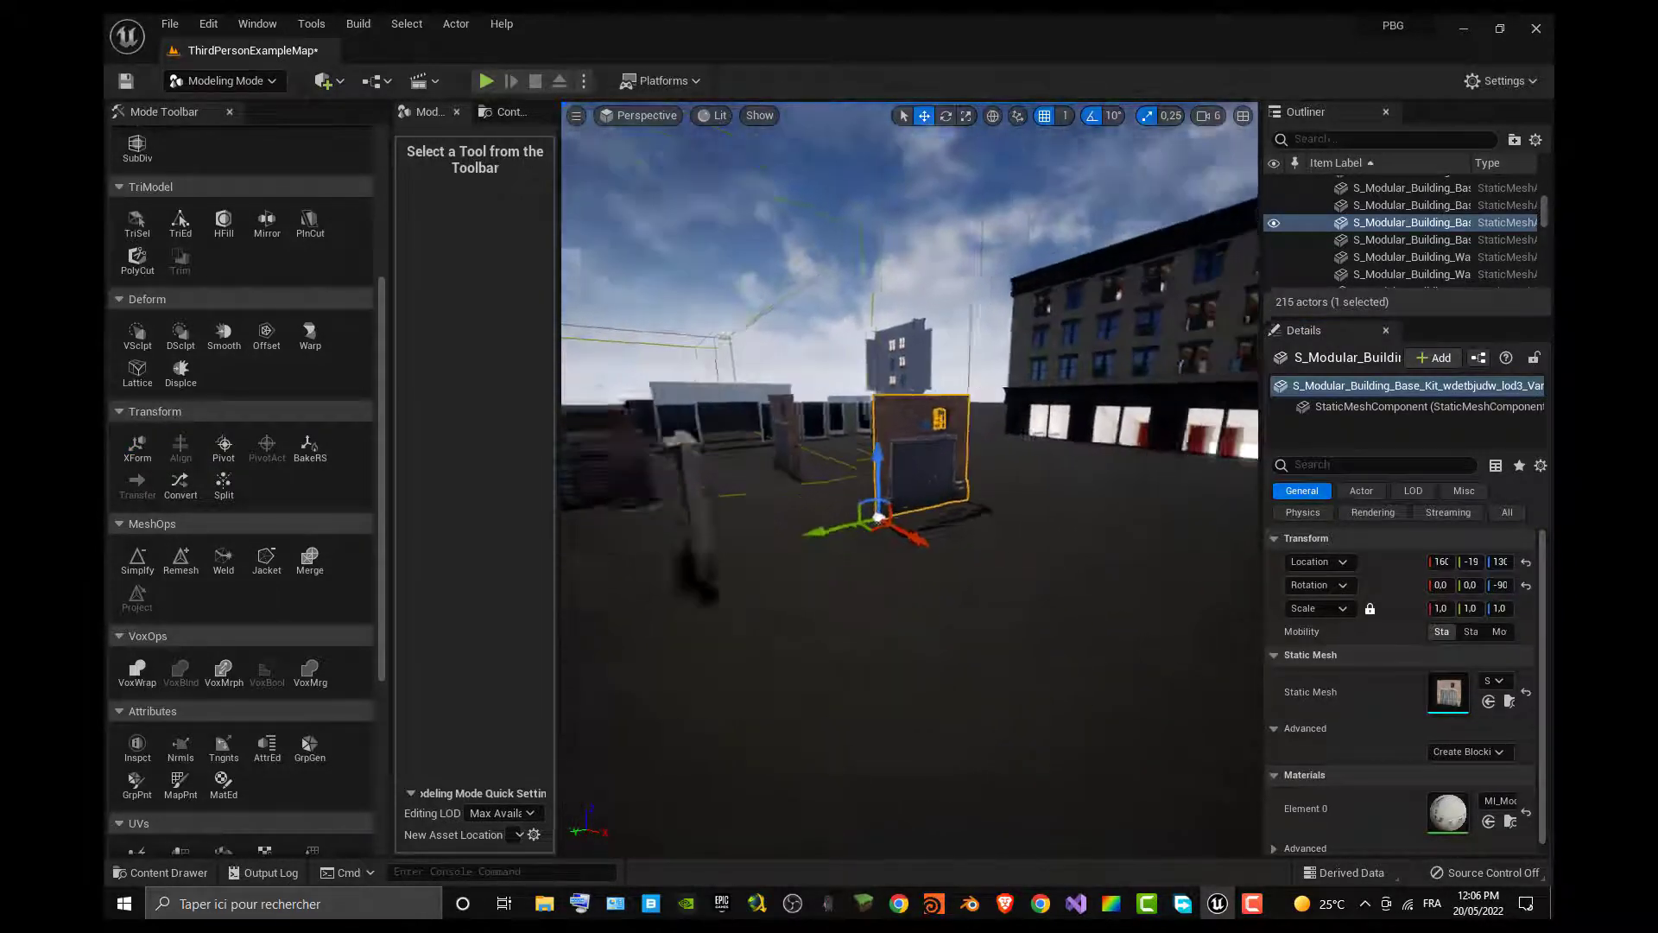
drag(874, 483, 803, 414)
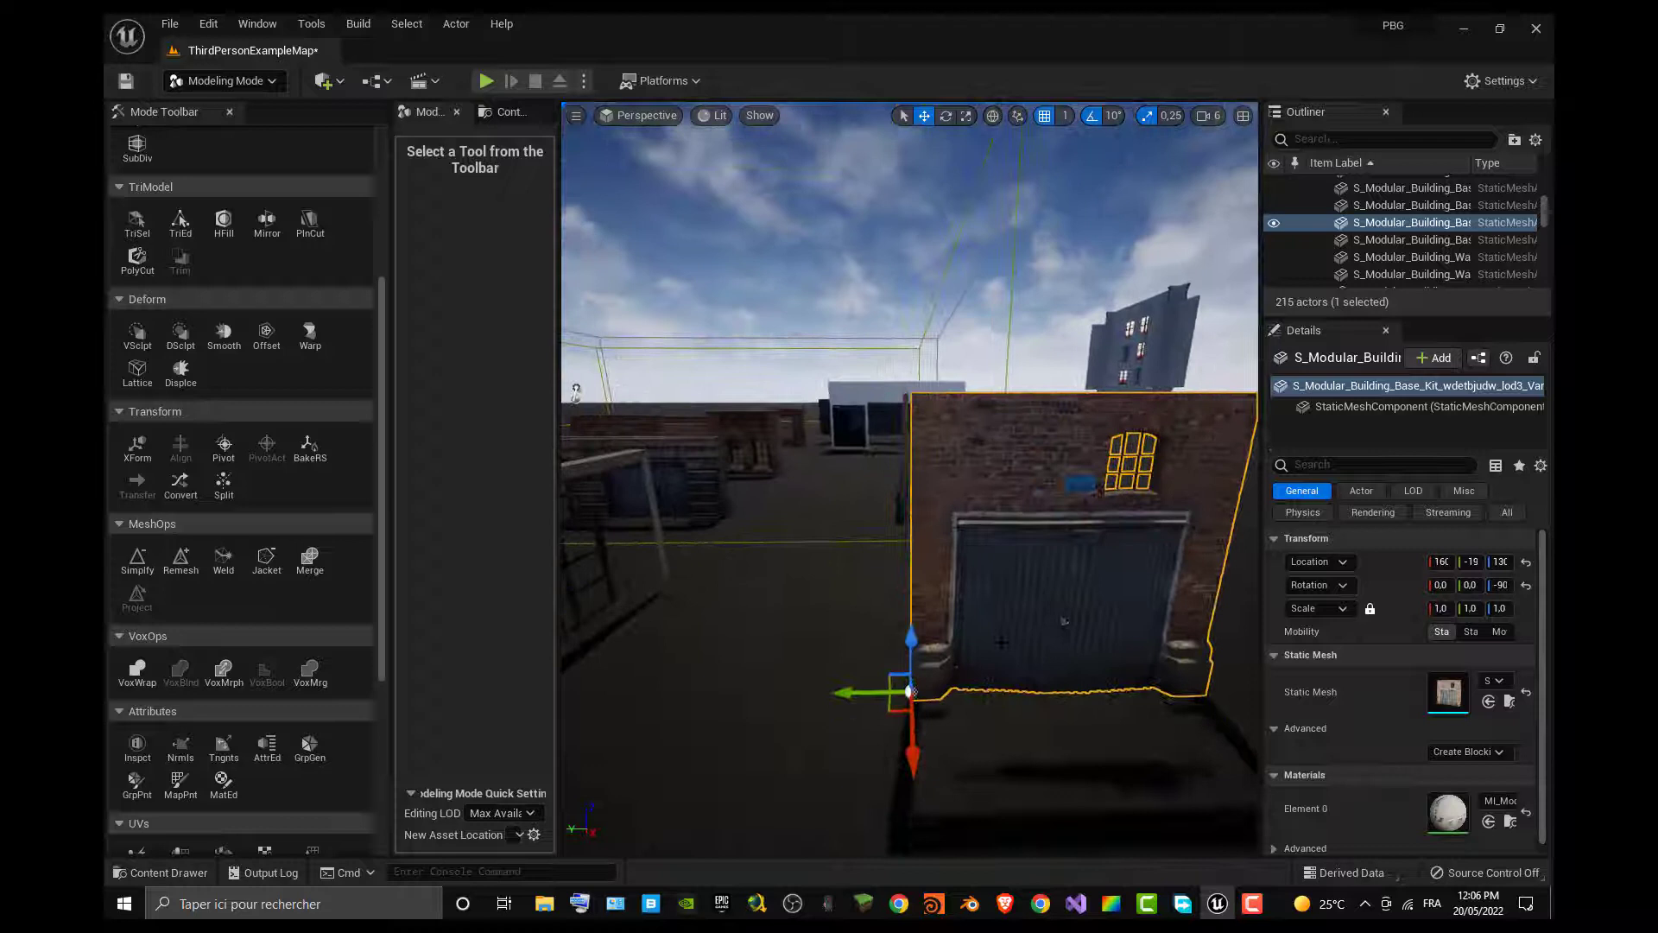
drag(912, 749, 1002, 472)
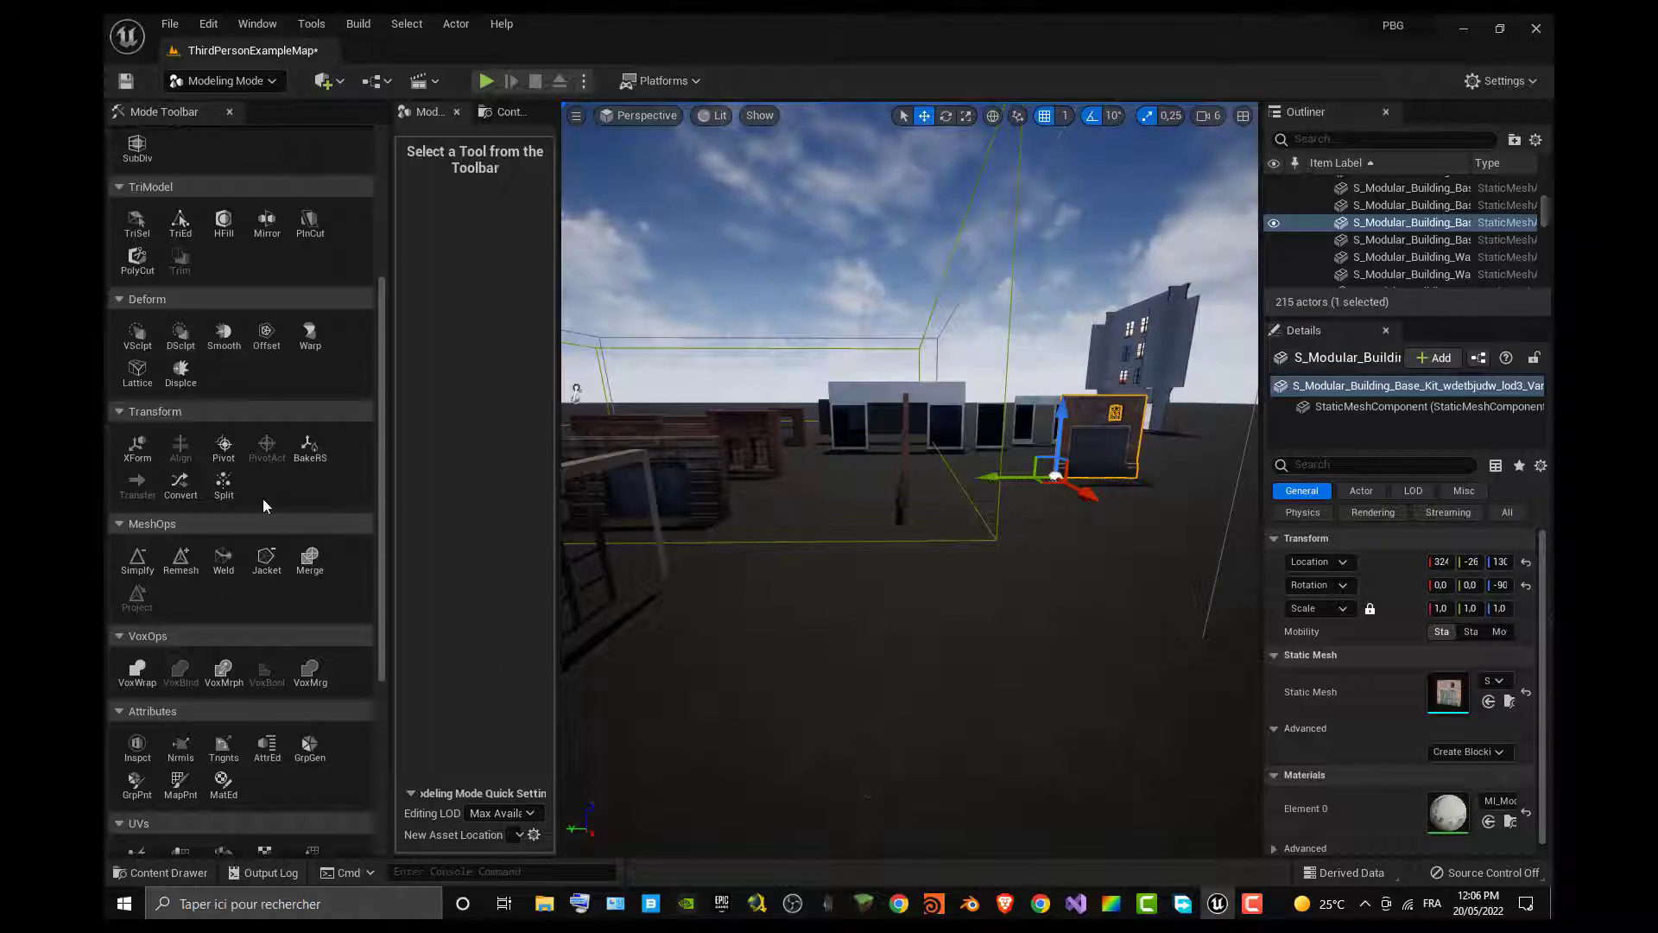
Return to Select mode and place an unrotated instance of the Var3 garage-door wall beside the rotated one
click(223, 80)
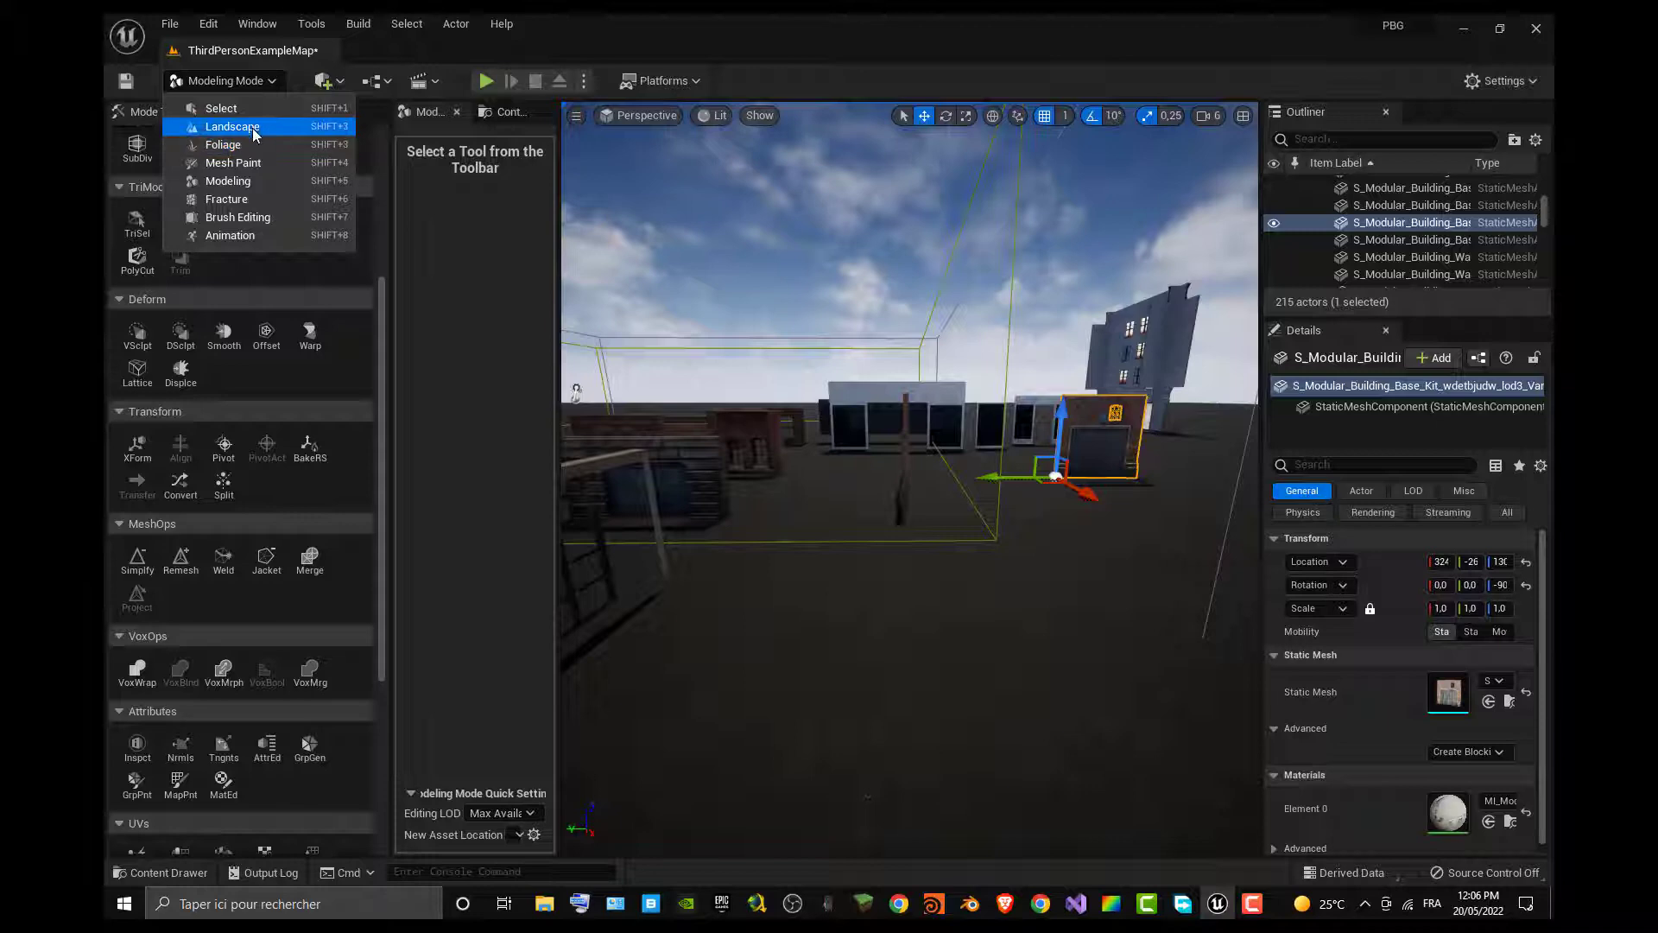
click(223, 107)
drag(226, 395, 1165, 458)
drag(895, 566, 943, 525)
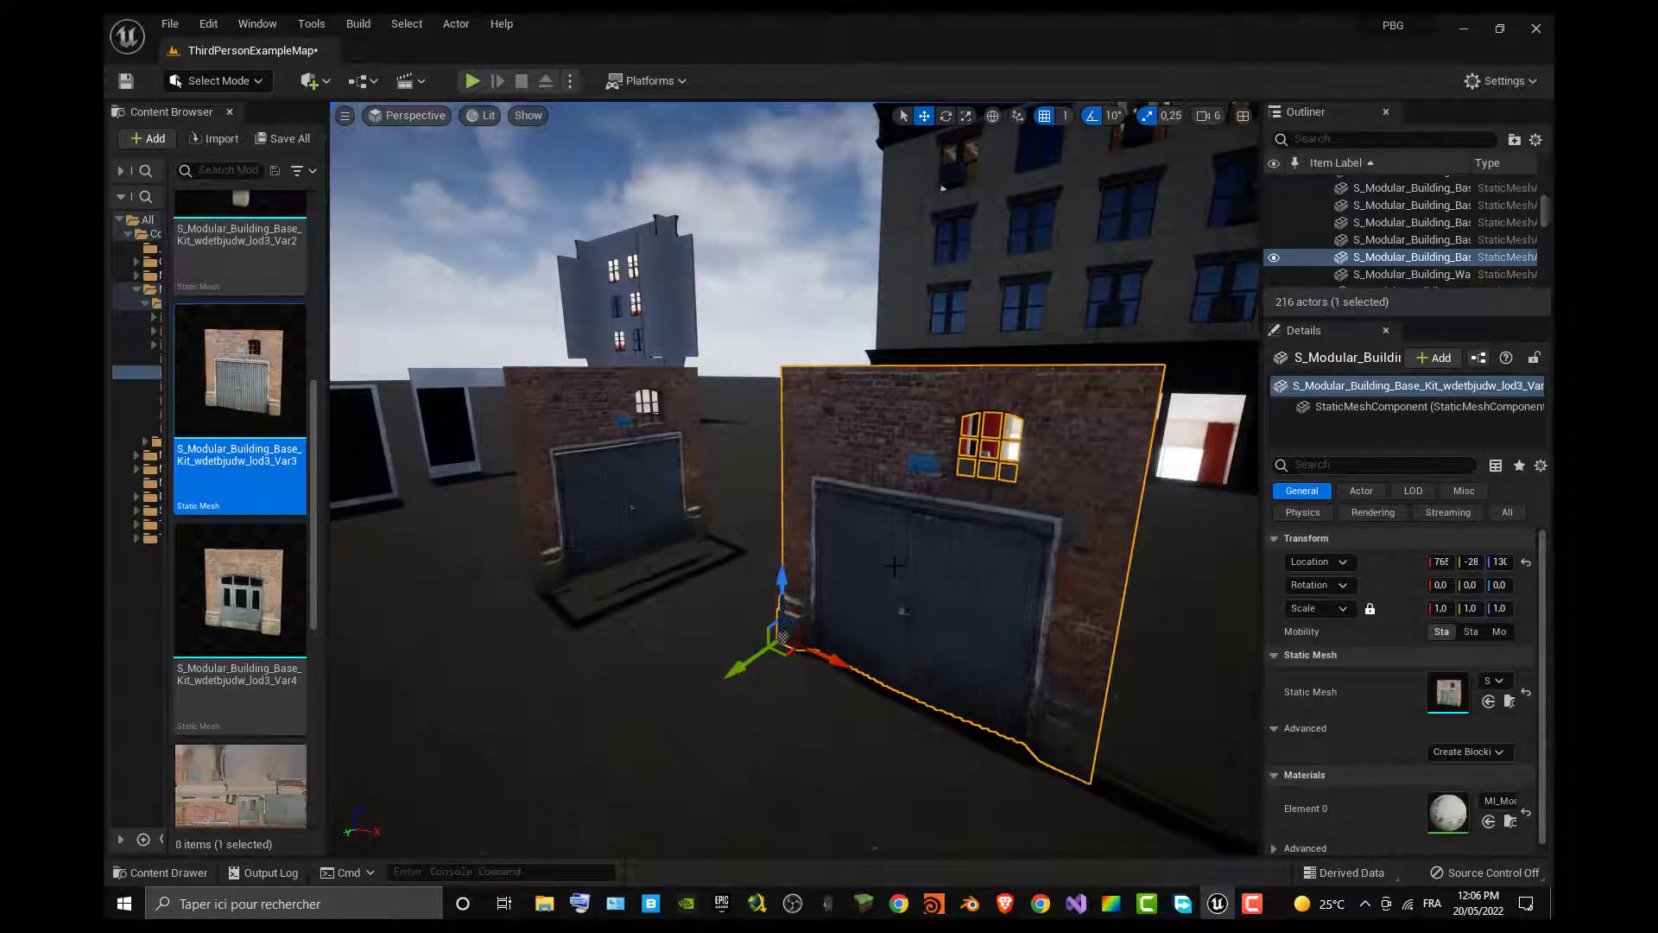
Select the rotated garage-door wall and bake its rotation and scale into the mesh asset with BakeRS in Modeling mode
click(616, 442)
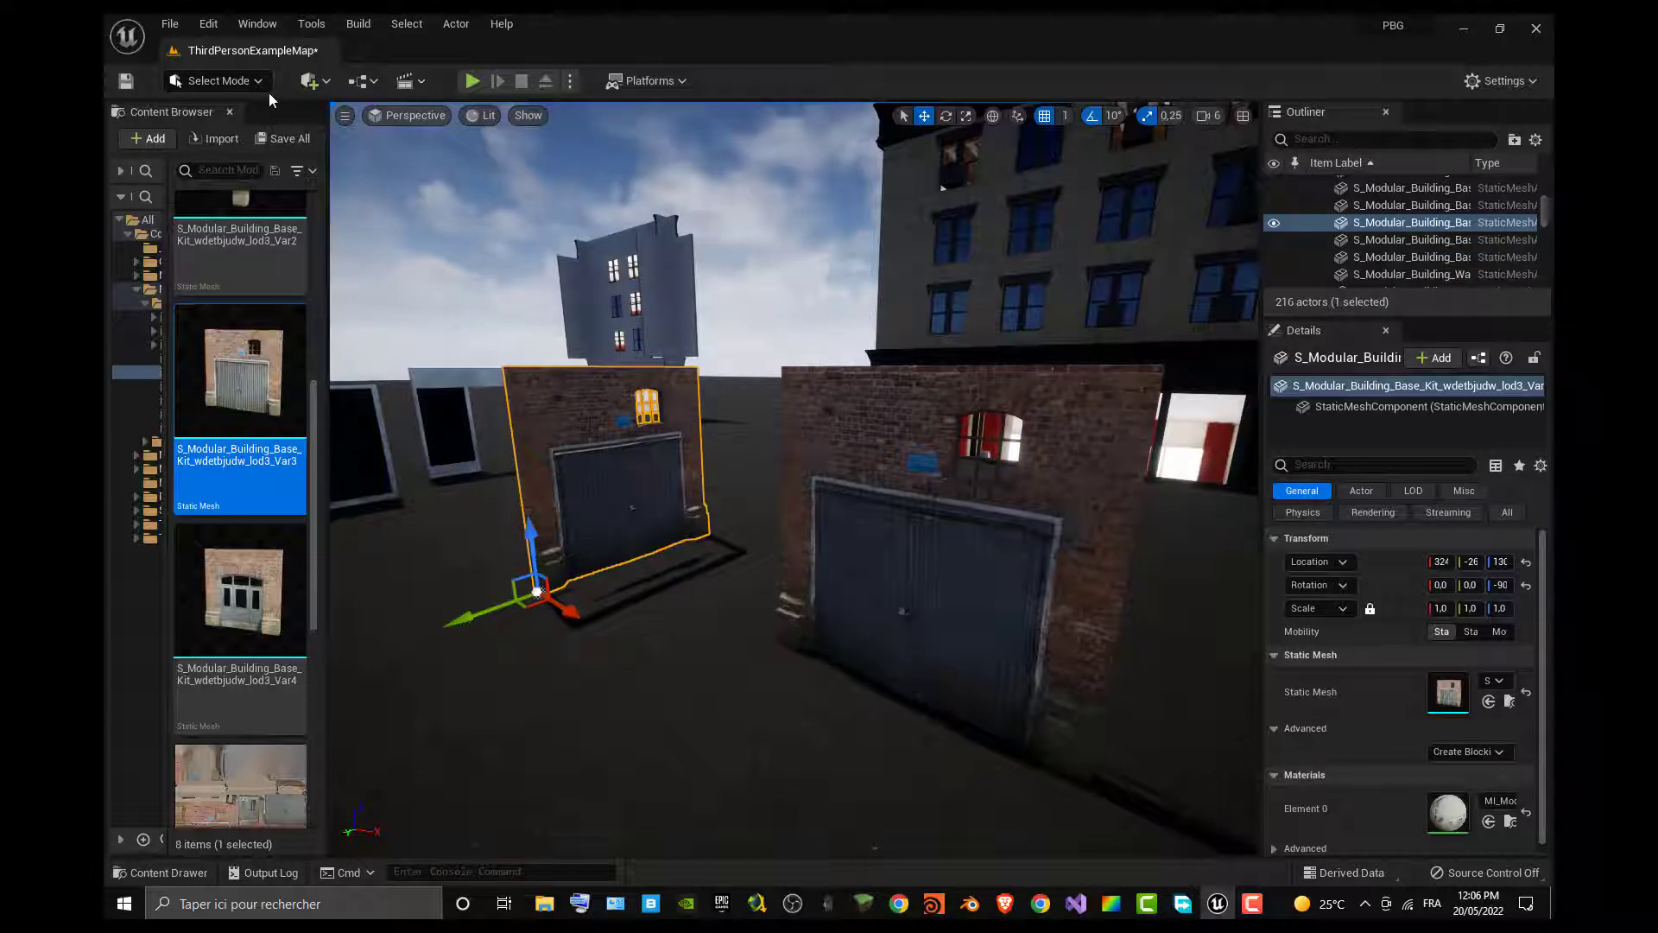
click(218, 80)
click(266, 183)
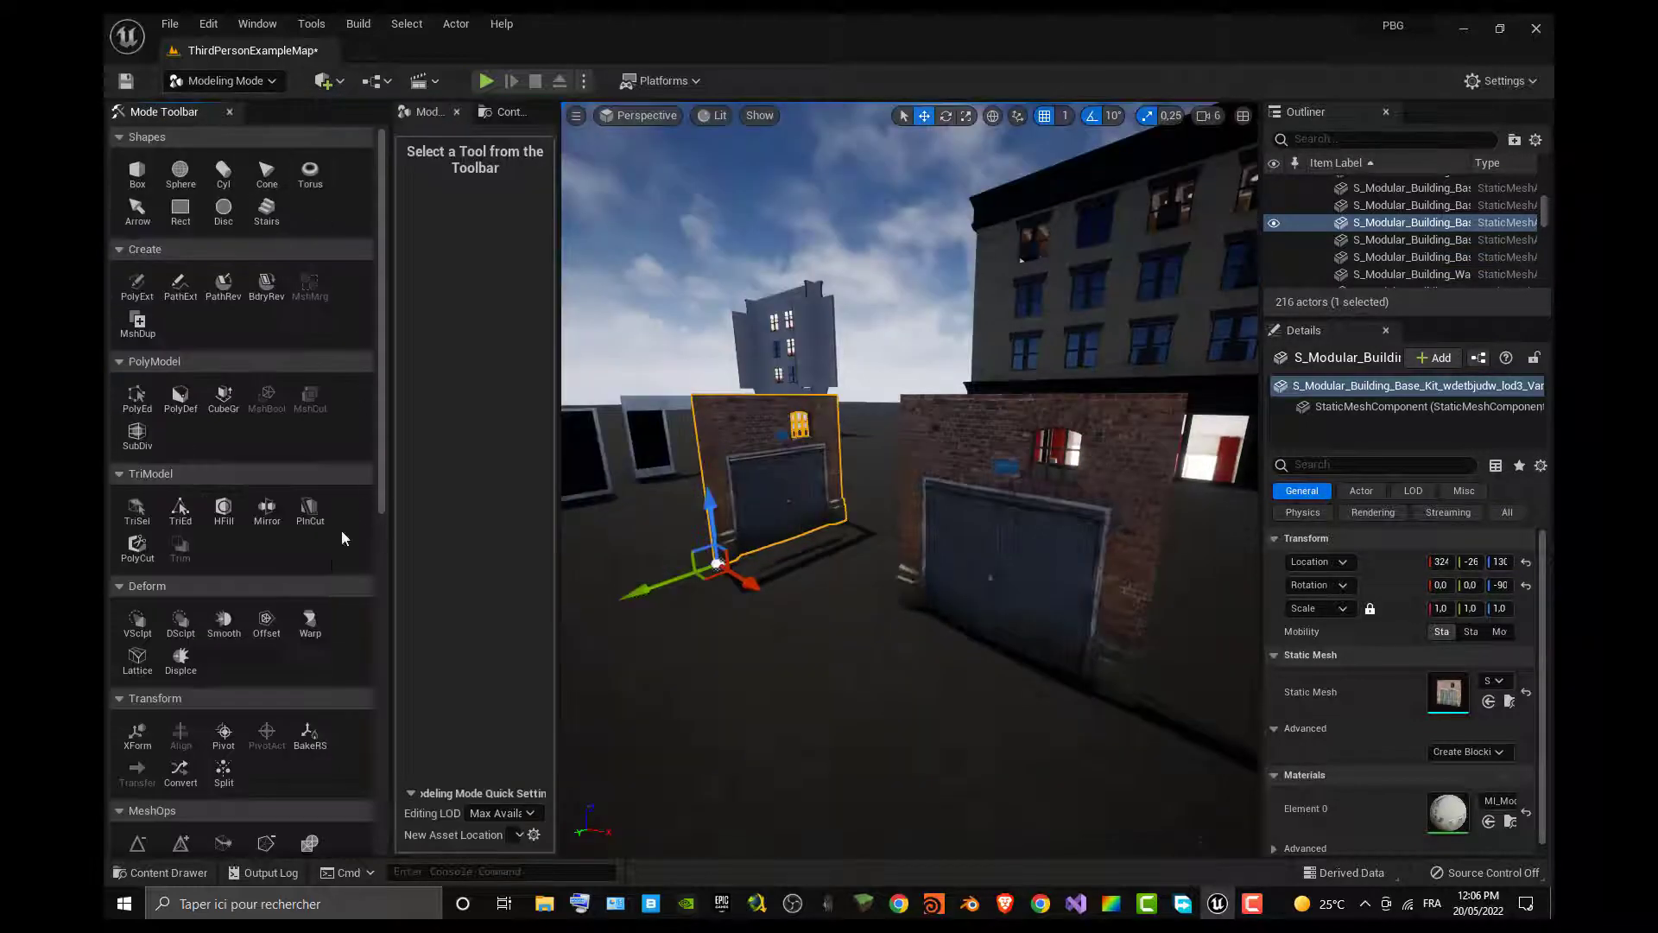
click(311, 736)
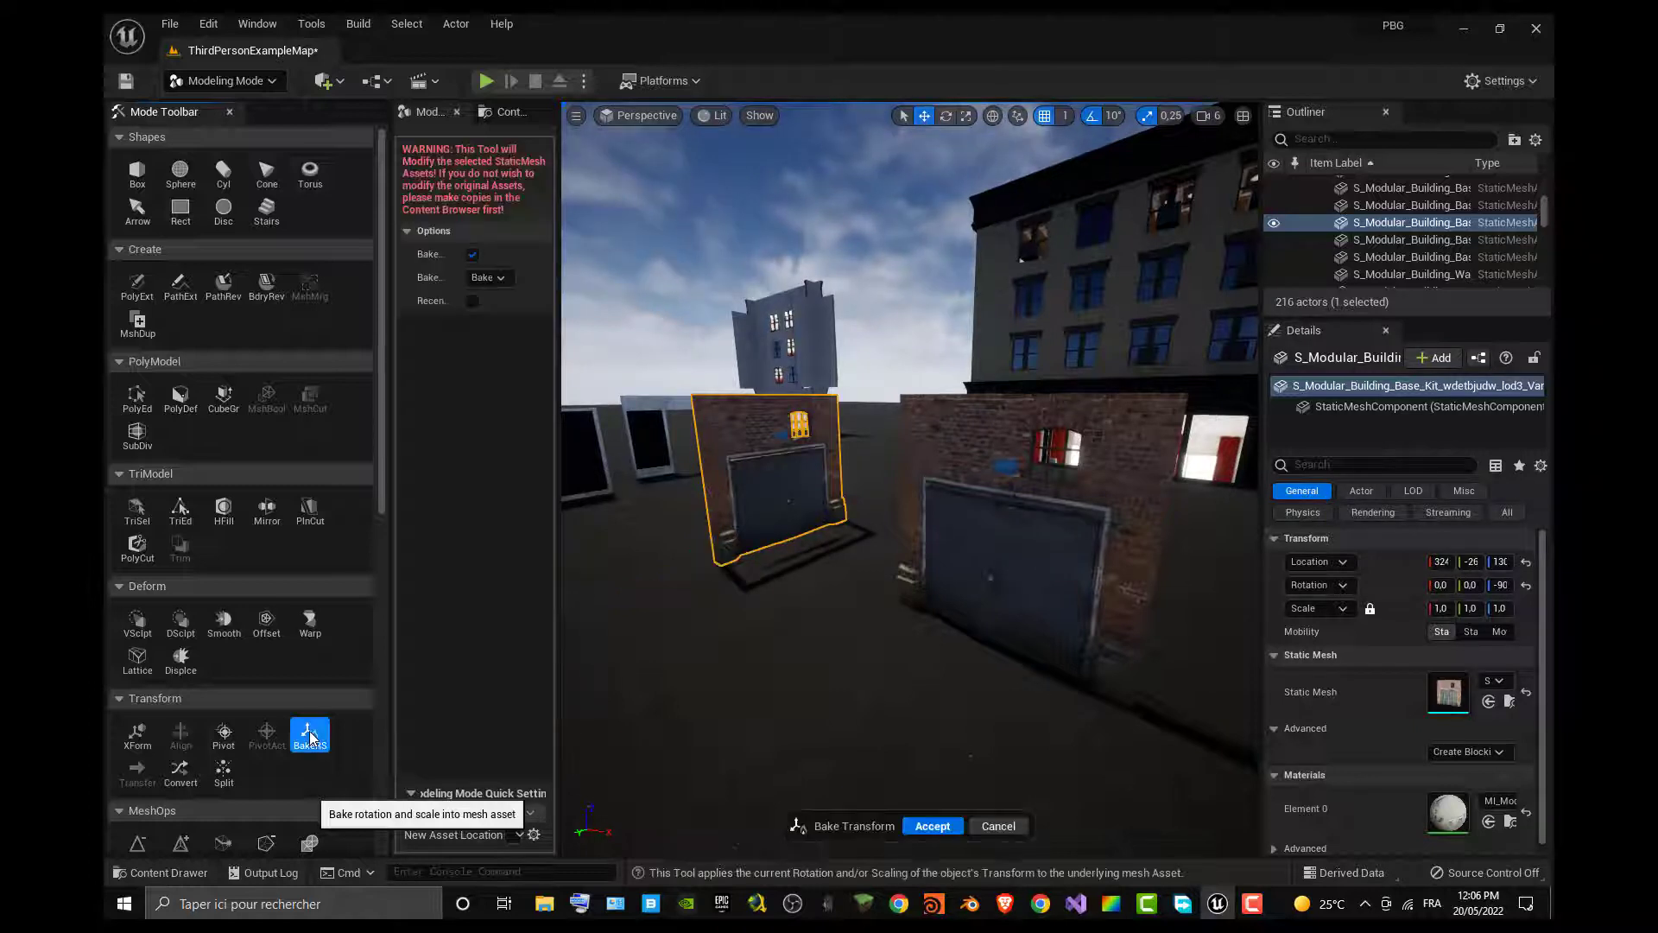
click(934, 826)
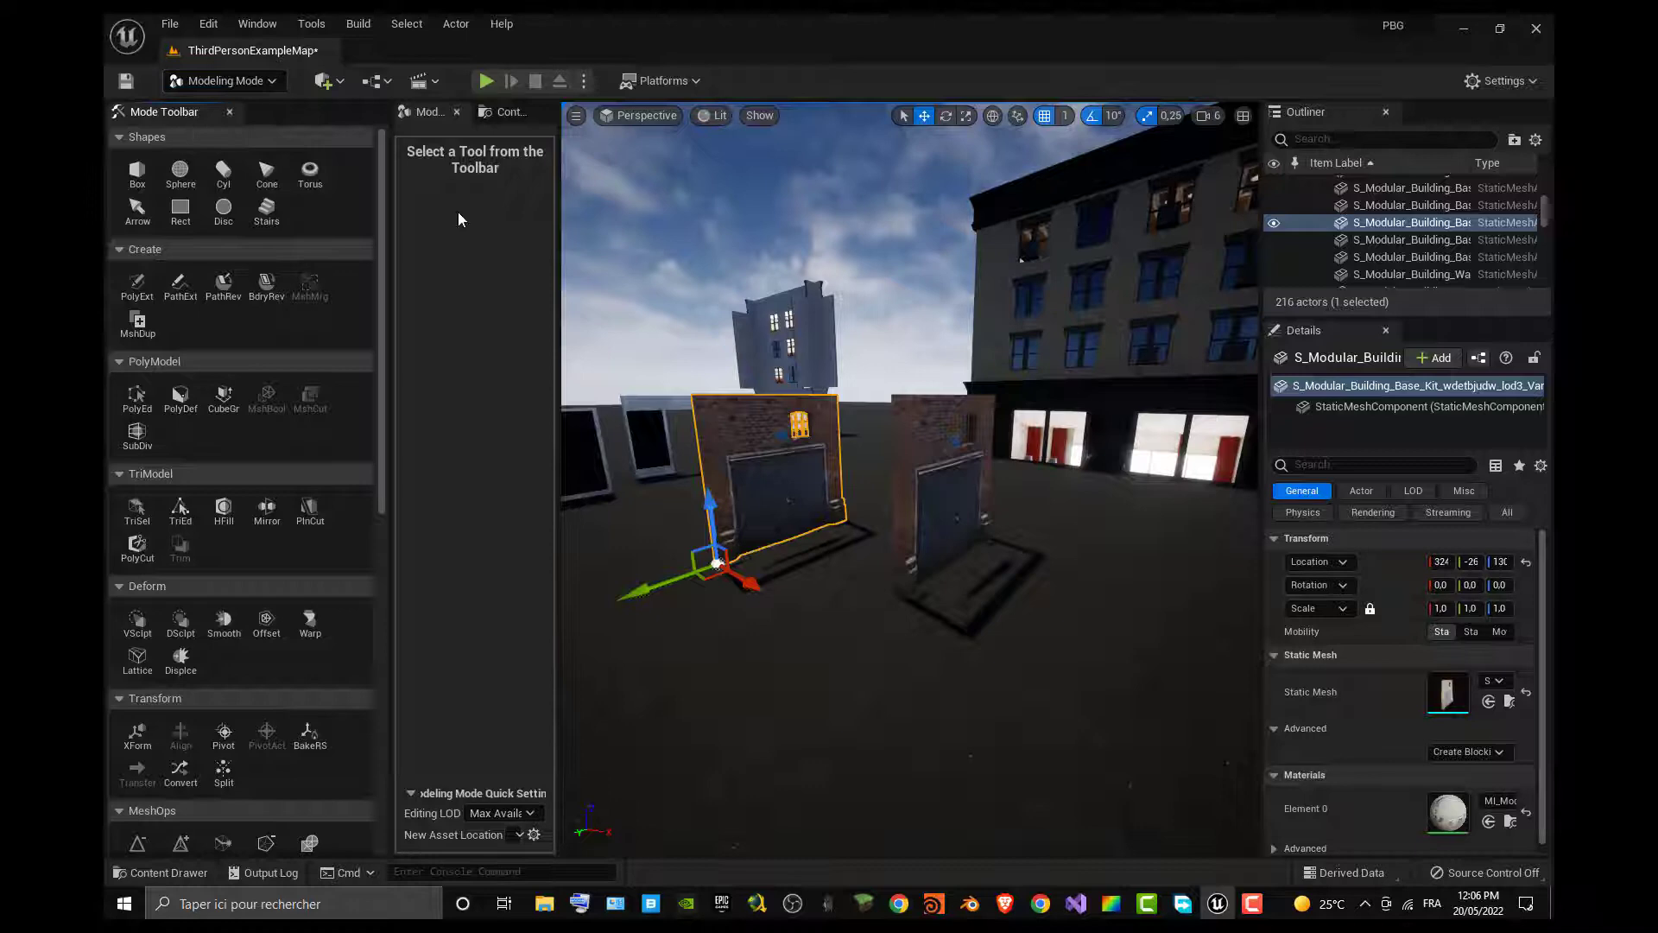
Return to Select mode and place an instance of the baked Var3 mesh on the far side of the two garage-door walls
click(259, 80)
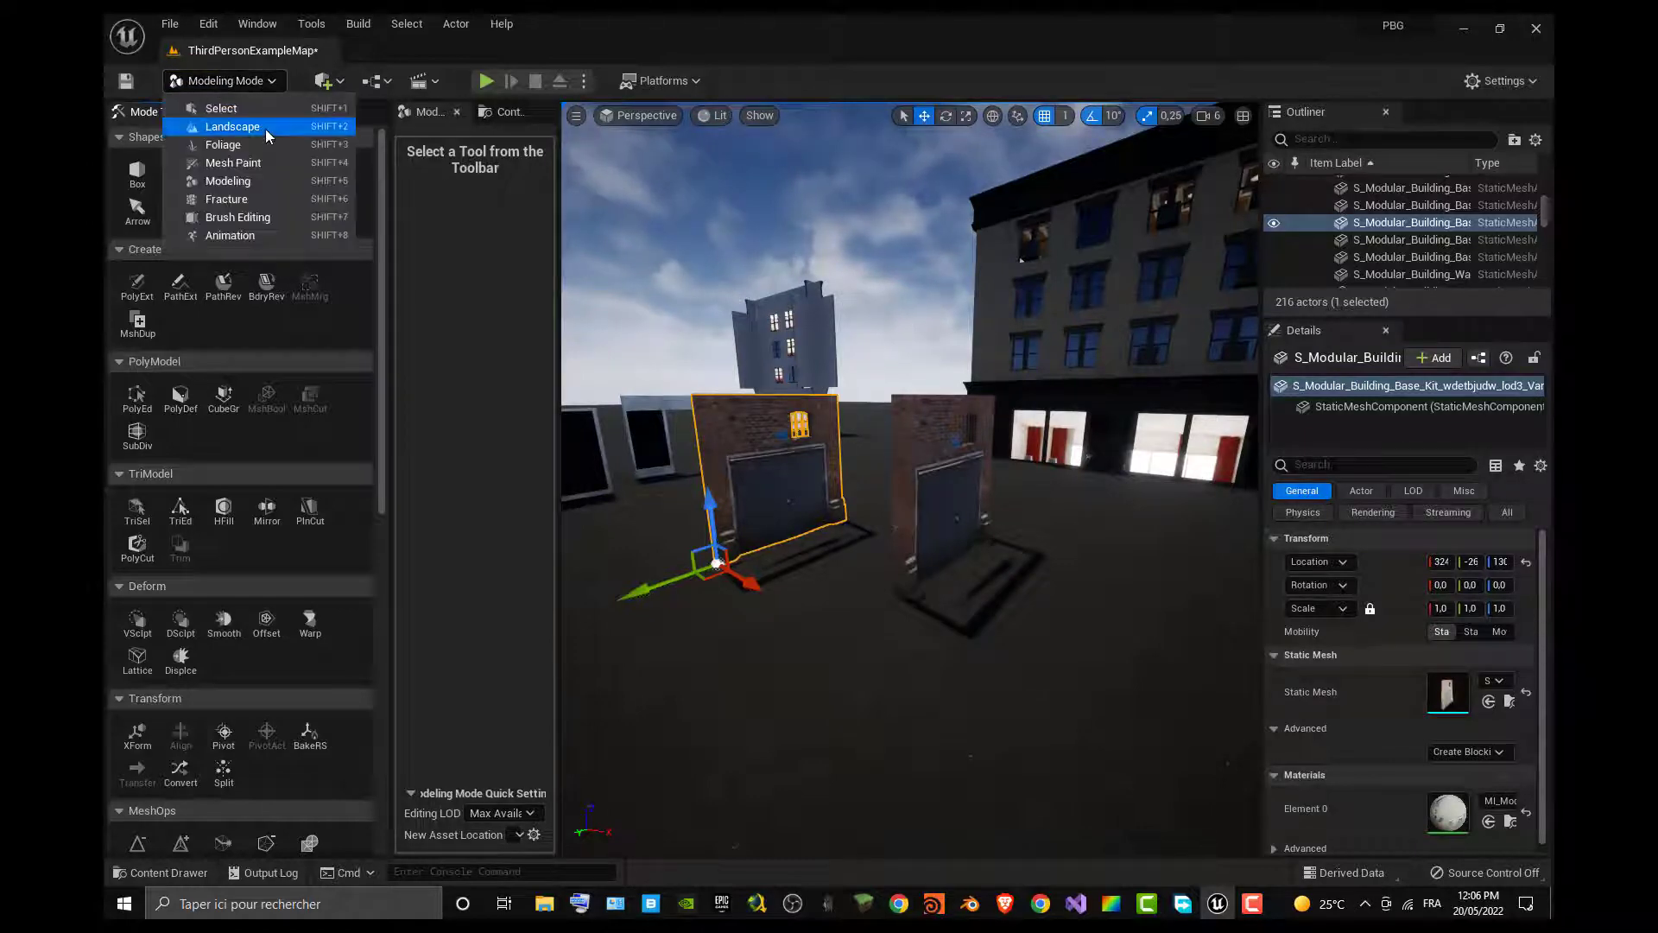
click(221, 108)
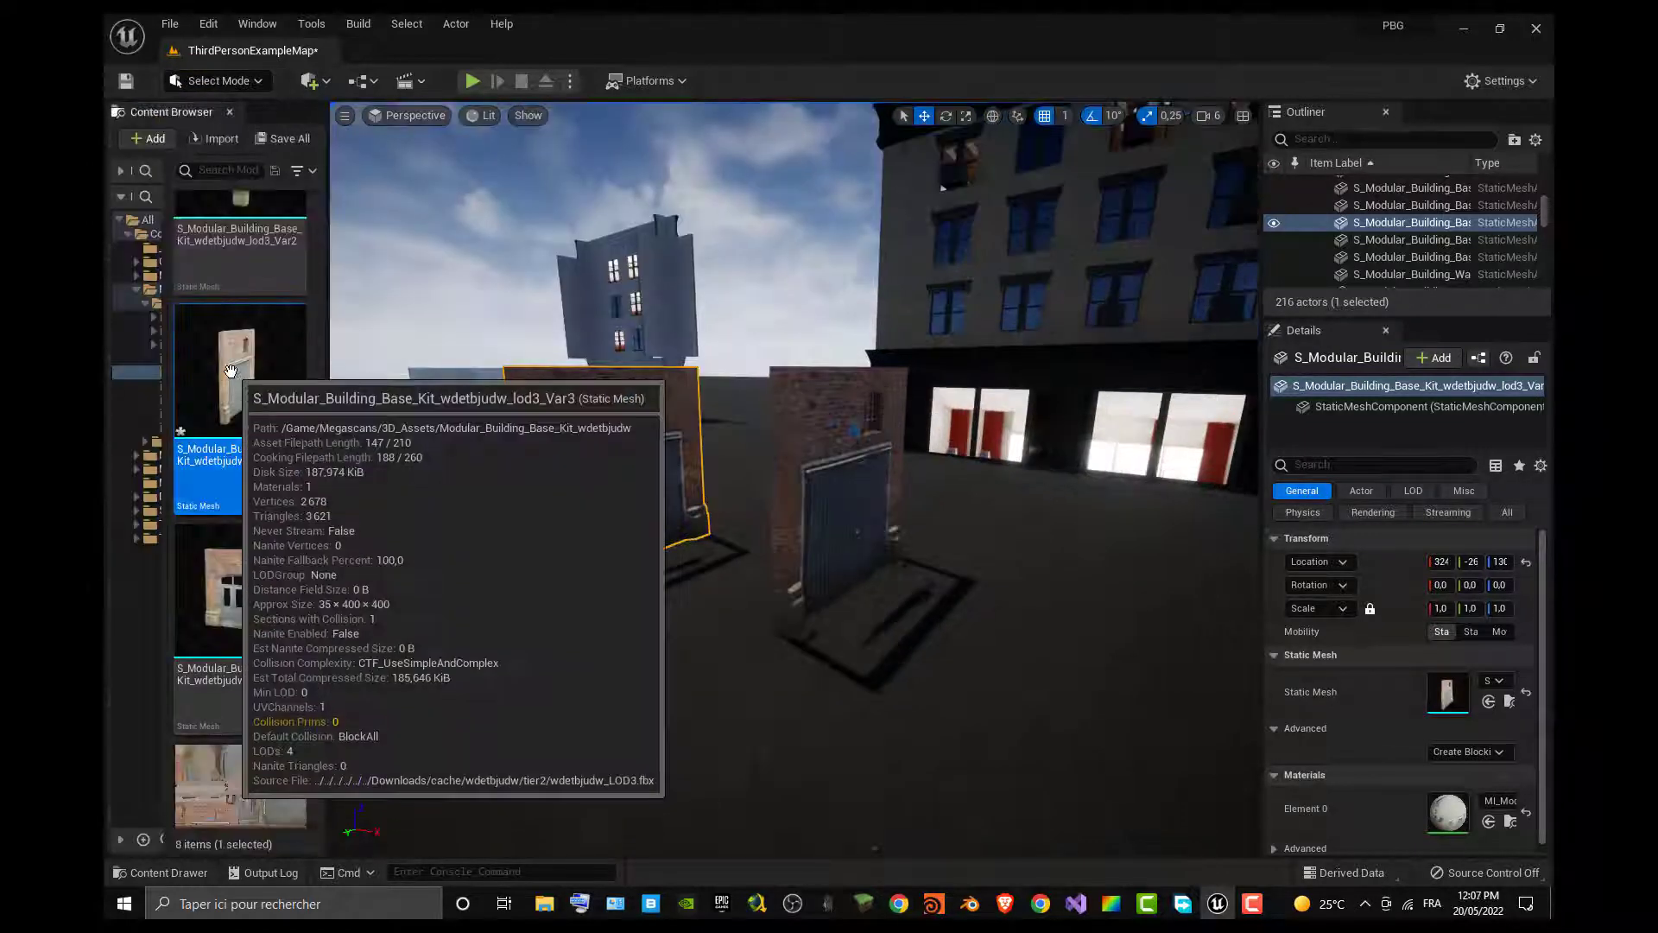
drag(231, 371, 1038, 633)
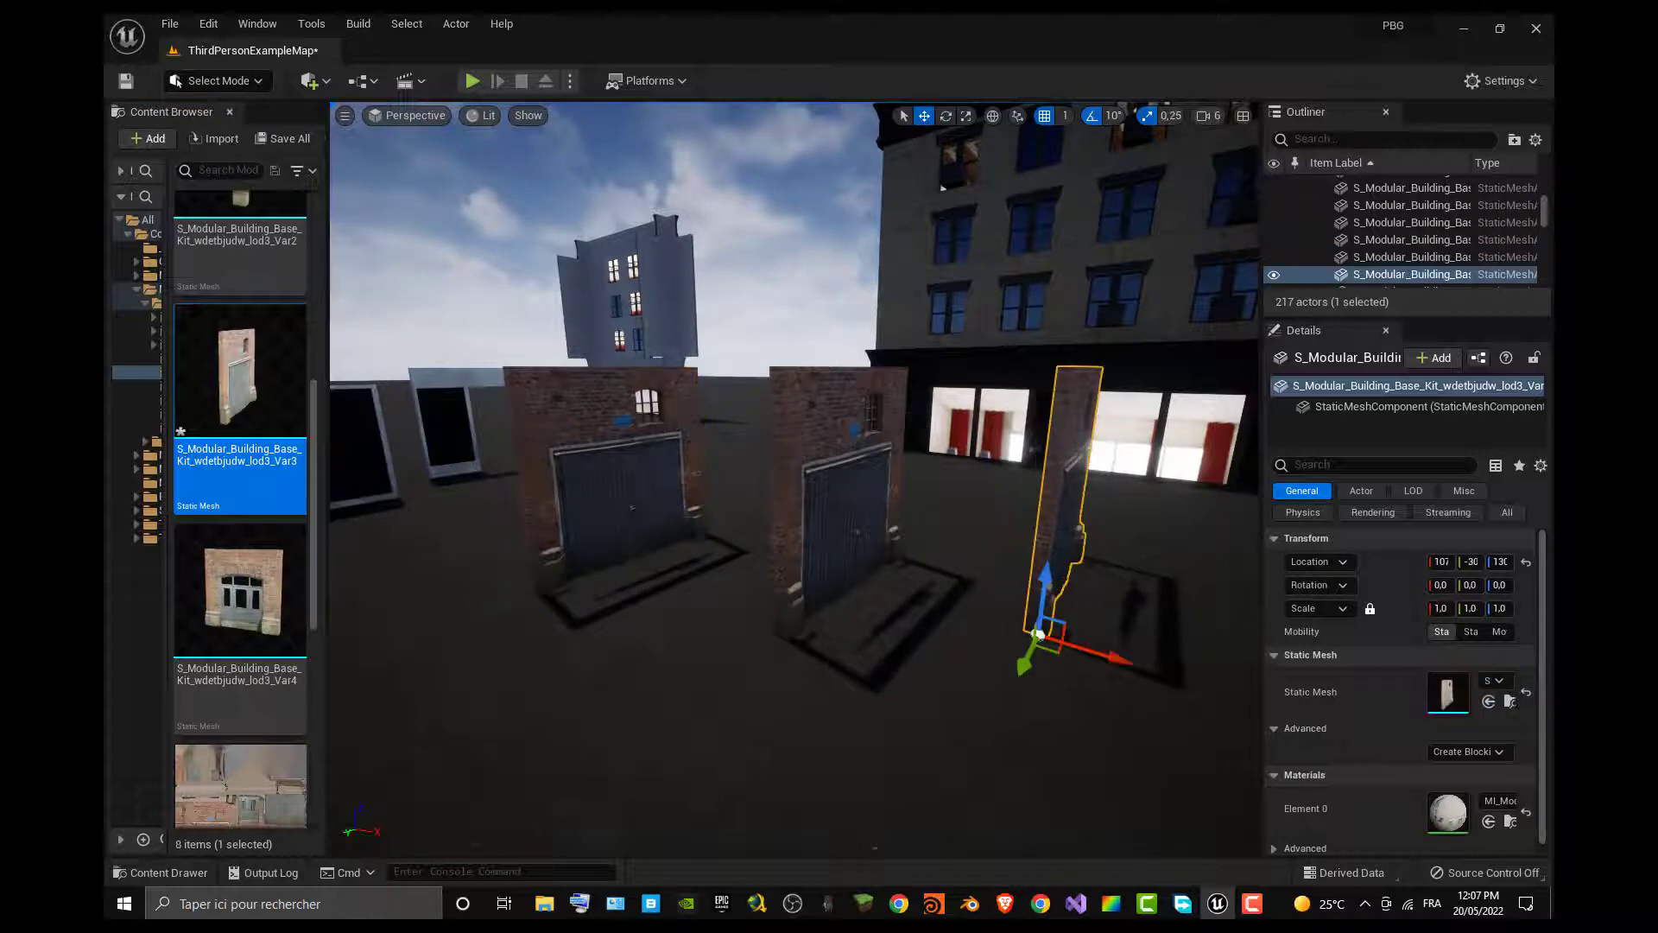
Save the level and place another instance of the baked Var3 mesh in front of the existing row of garage-door walls
right_drag(1039, 633, 890, 673)
key(ctrl+s)
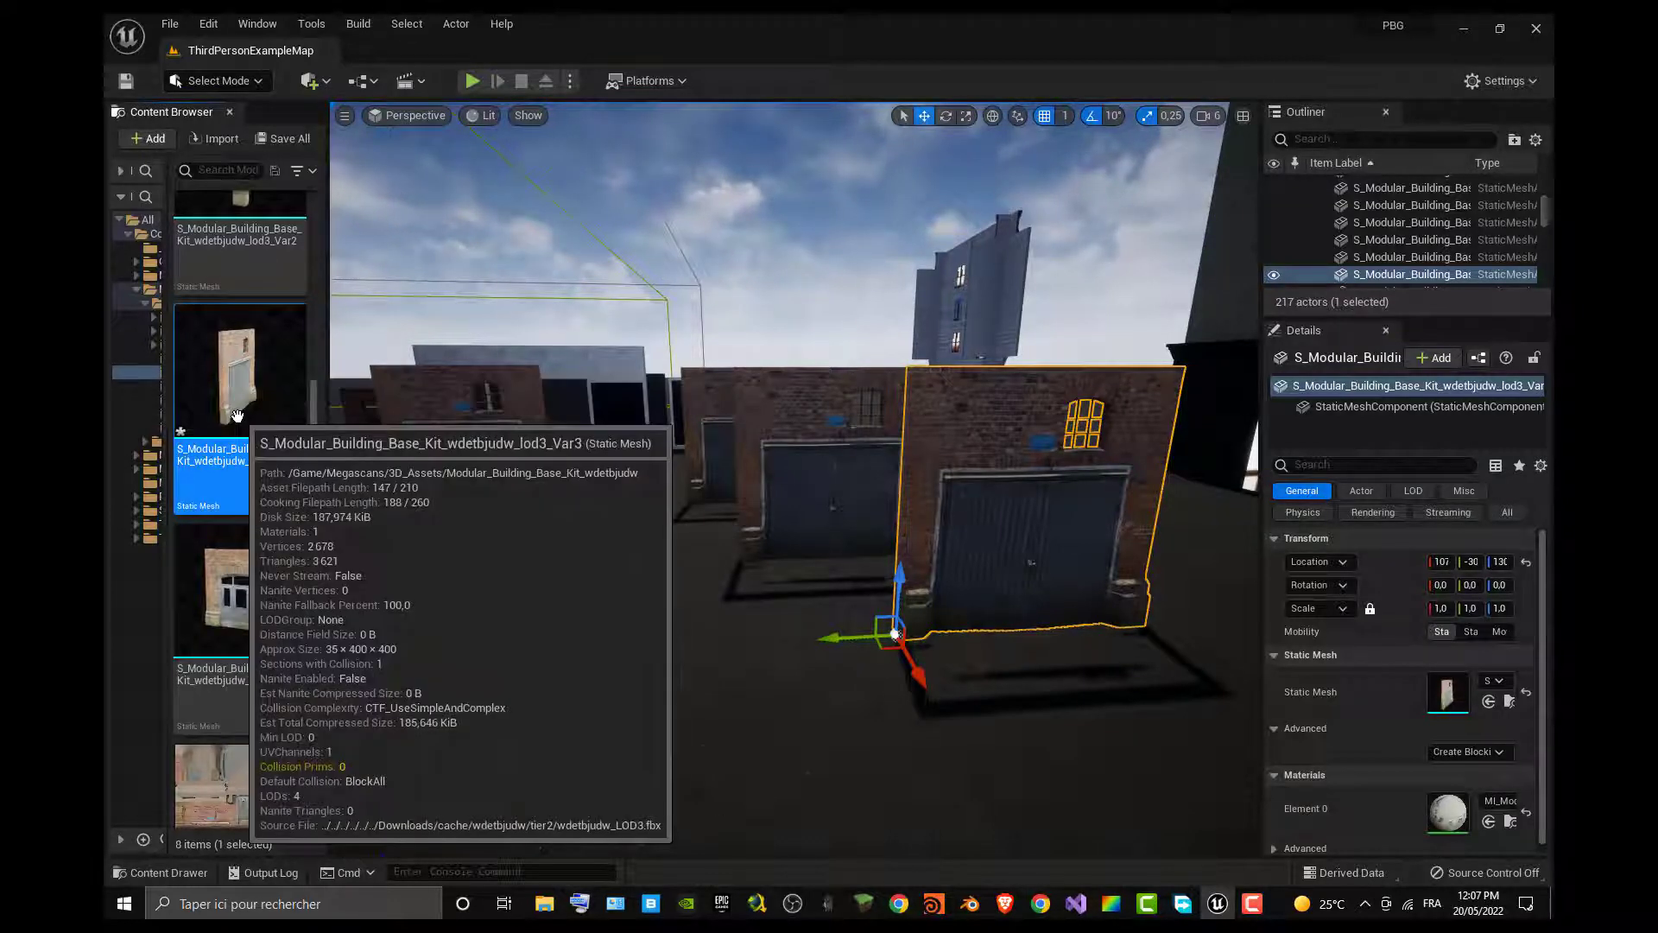
drag(237, 415, 423, 644)
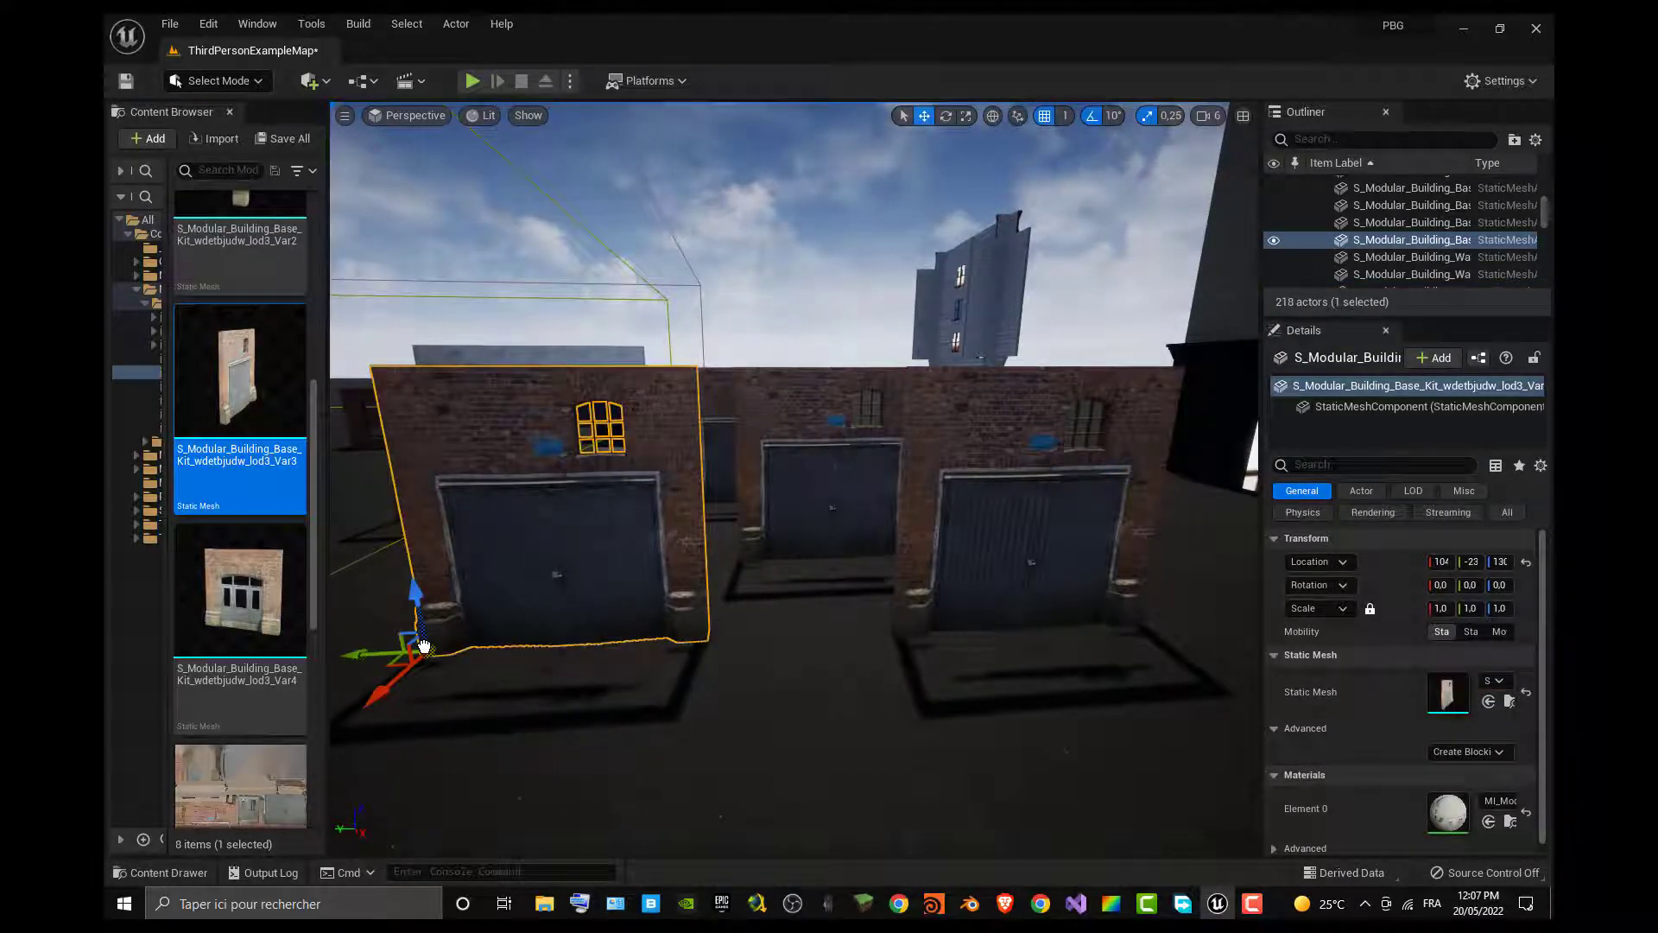